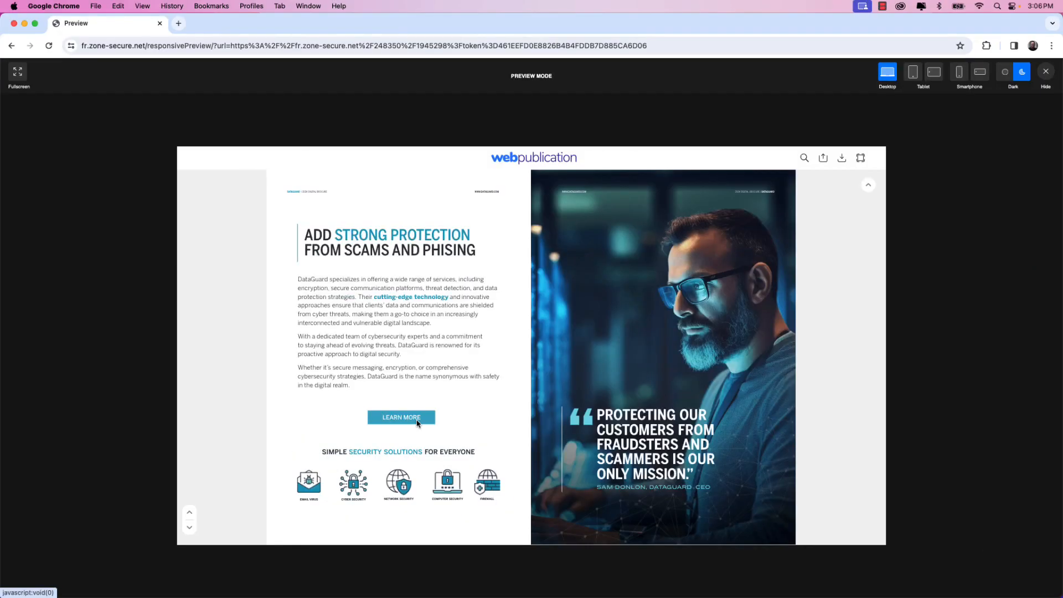
click(417, 423)
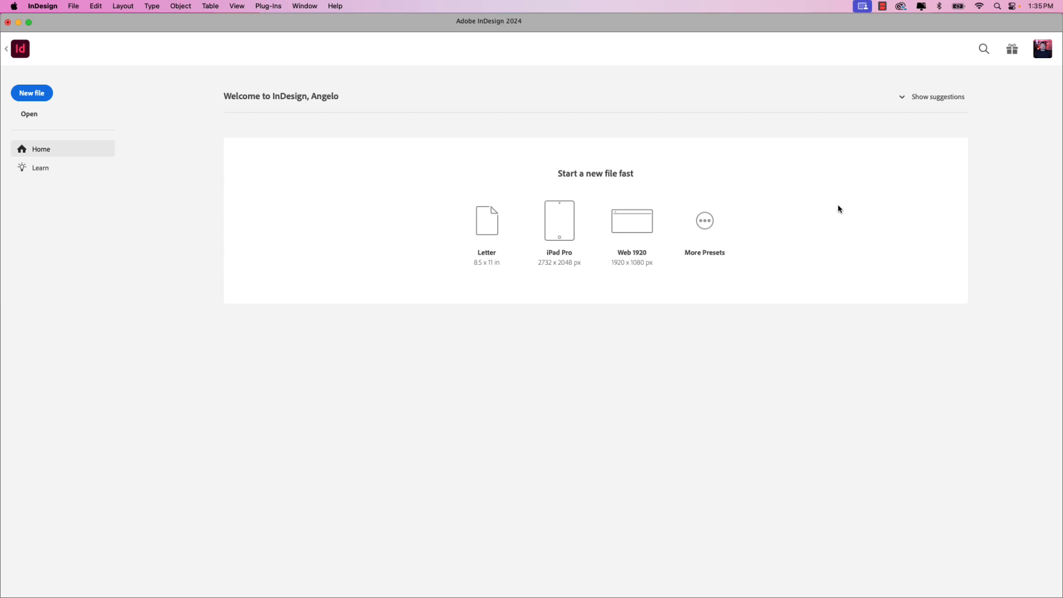
- Start a new document from the Web presets and set its page size to 1024 px wide by 1450 px high
click(33, 94)
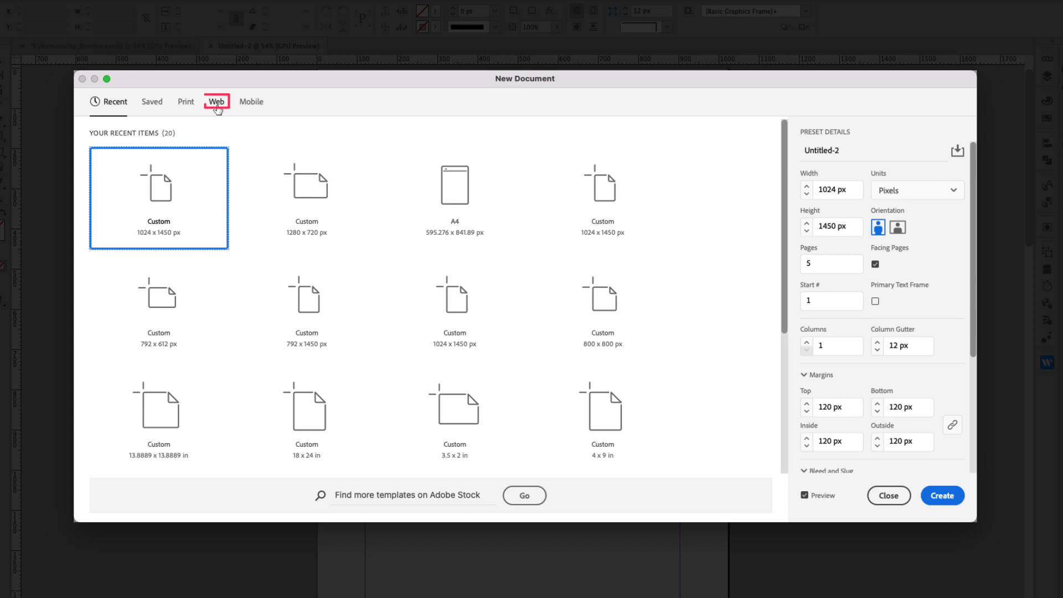
click(214, 115)
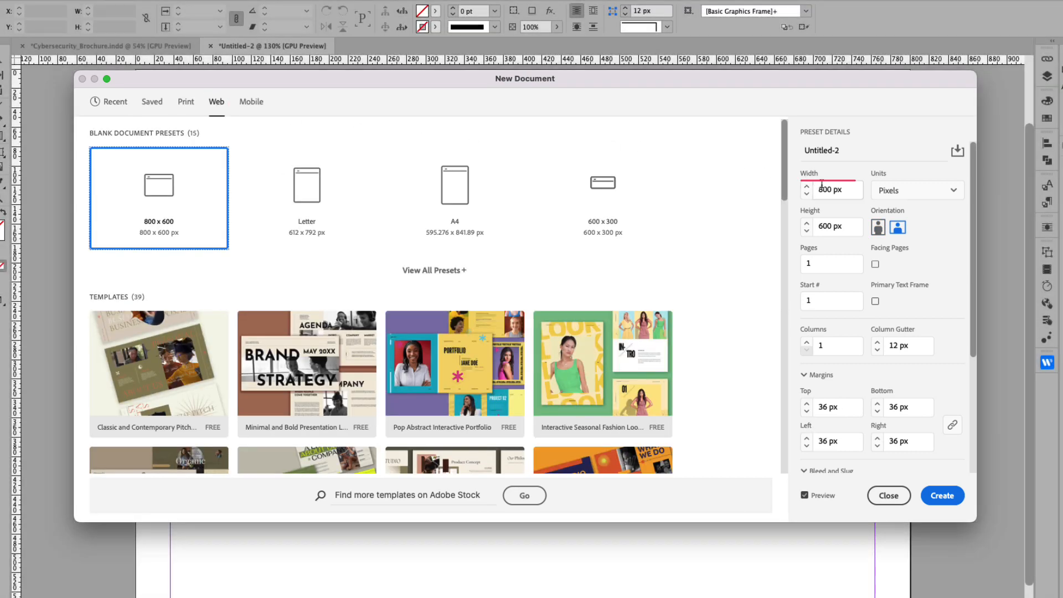
triple_click(822, 187)
text(10)
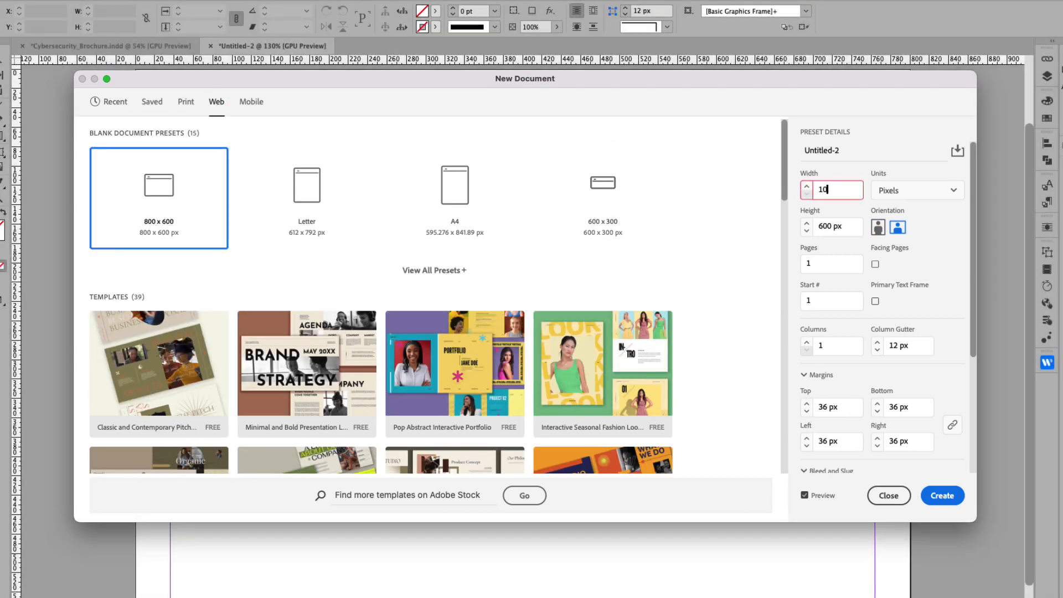
text(24)
key(Tab)
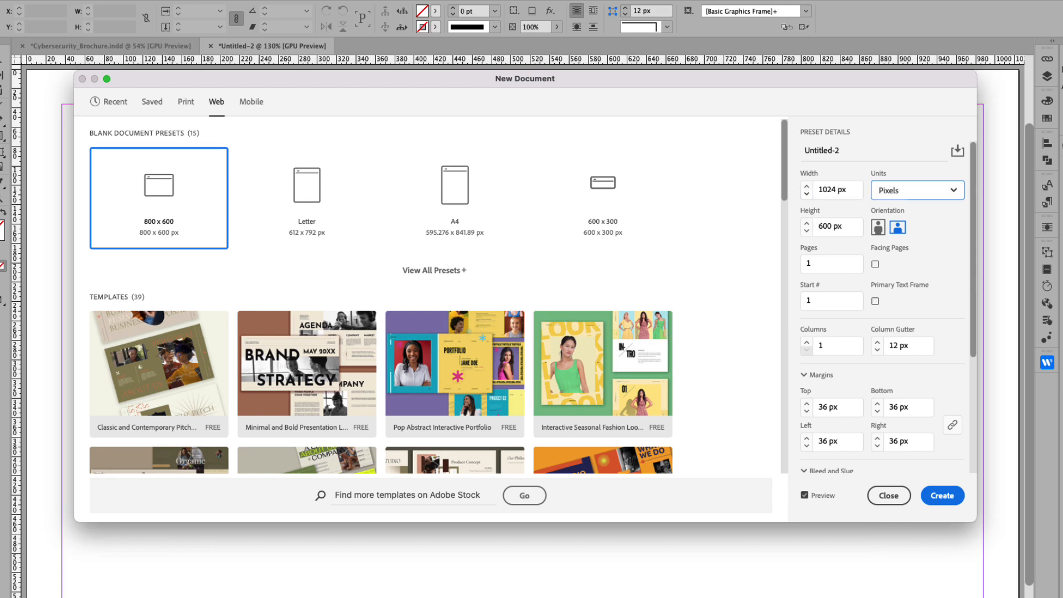
key(Tab)
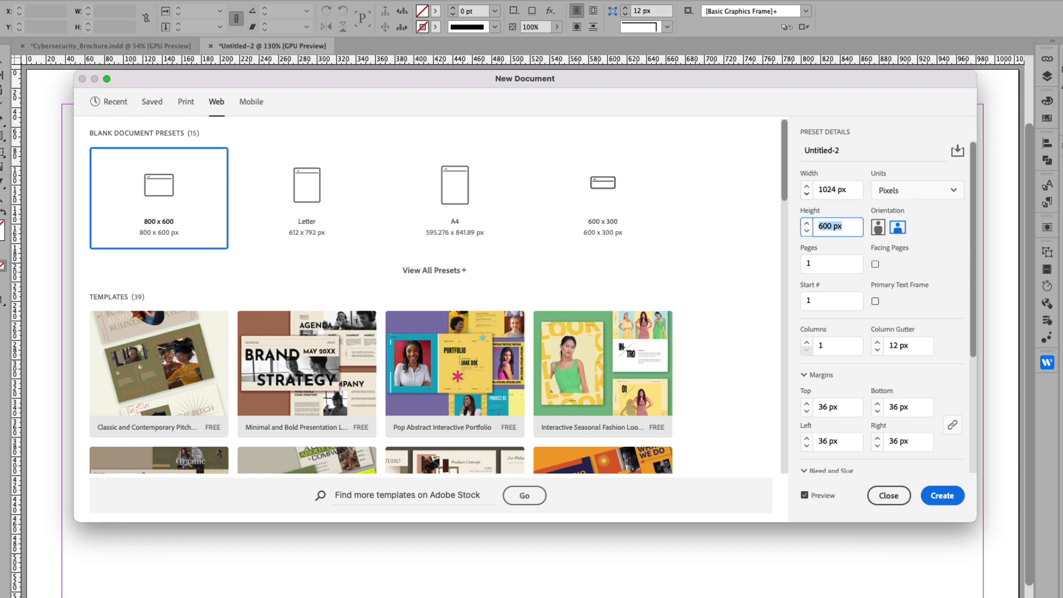
text(1)
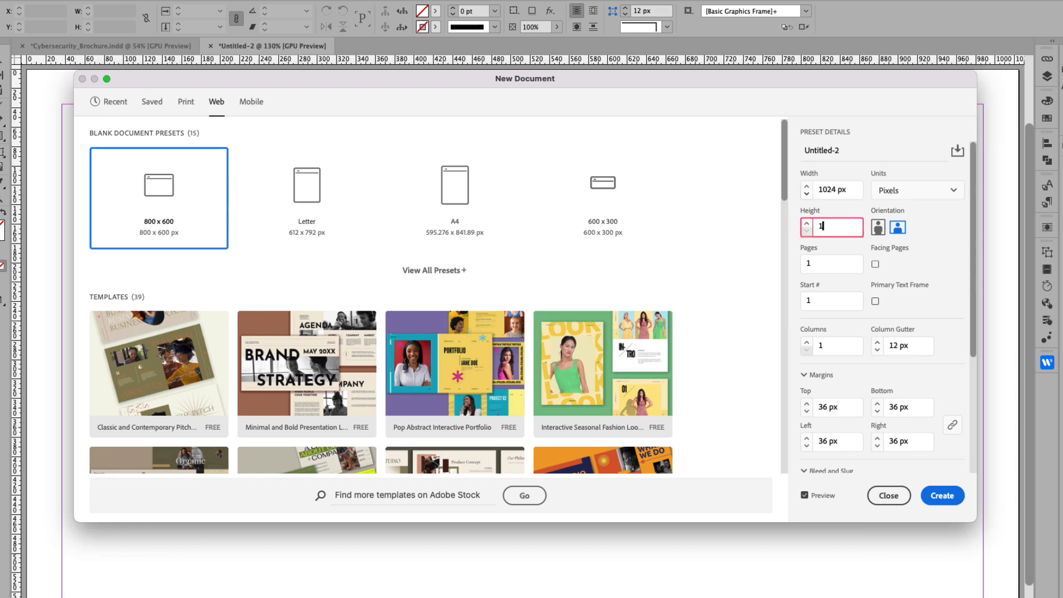
text(450)
key(Tab)
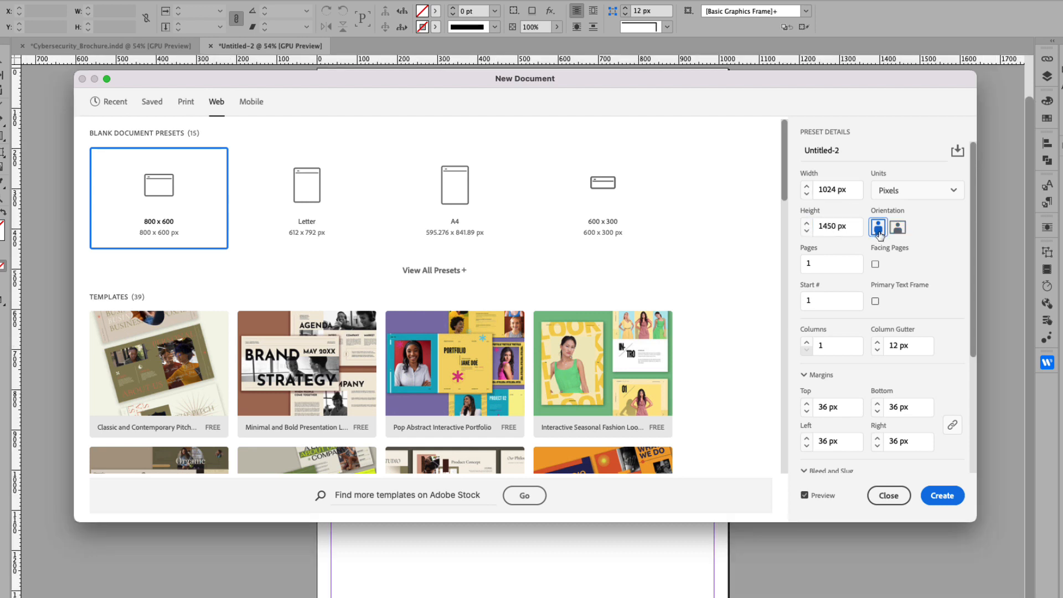
- Set the new document to 5 pages and enable facing pages
click(830, 262)
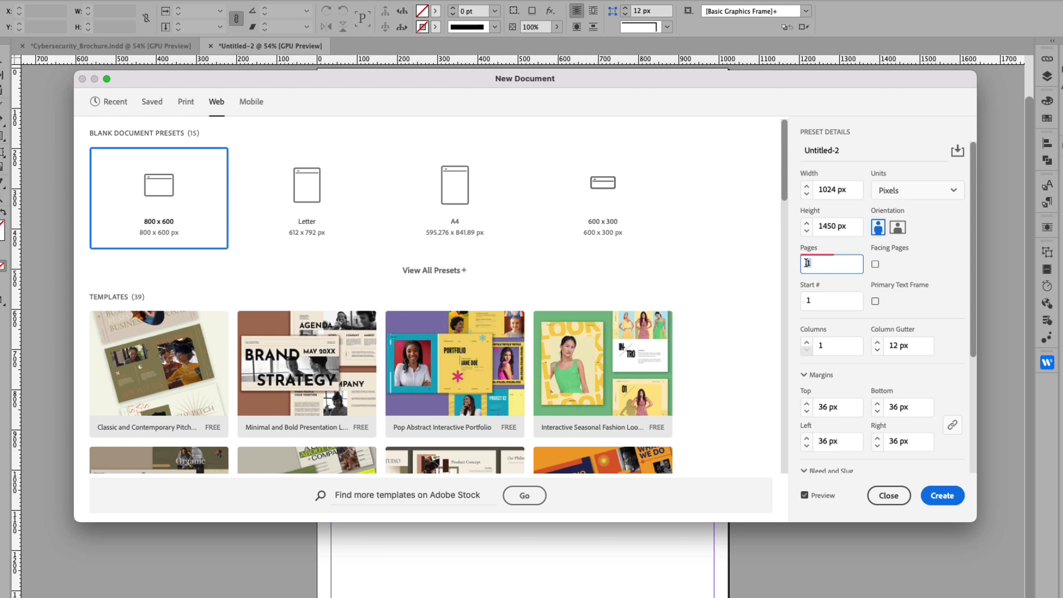
text(5)
key(Tab)
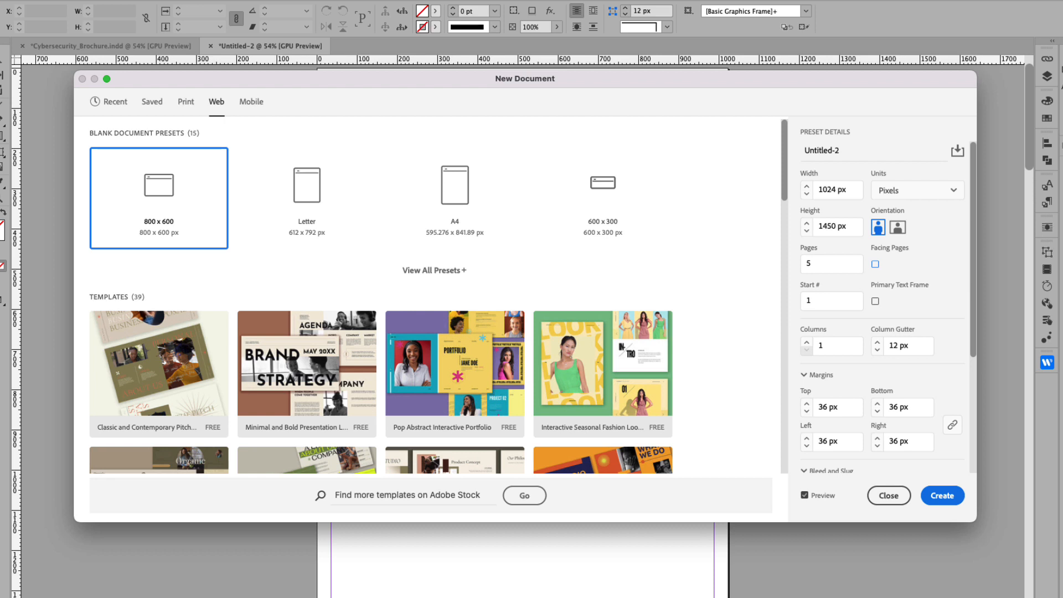
click(875, 264)
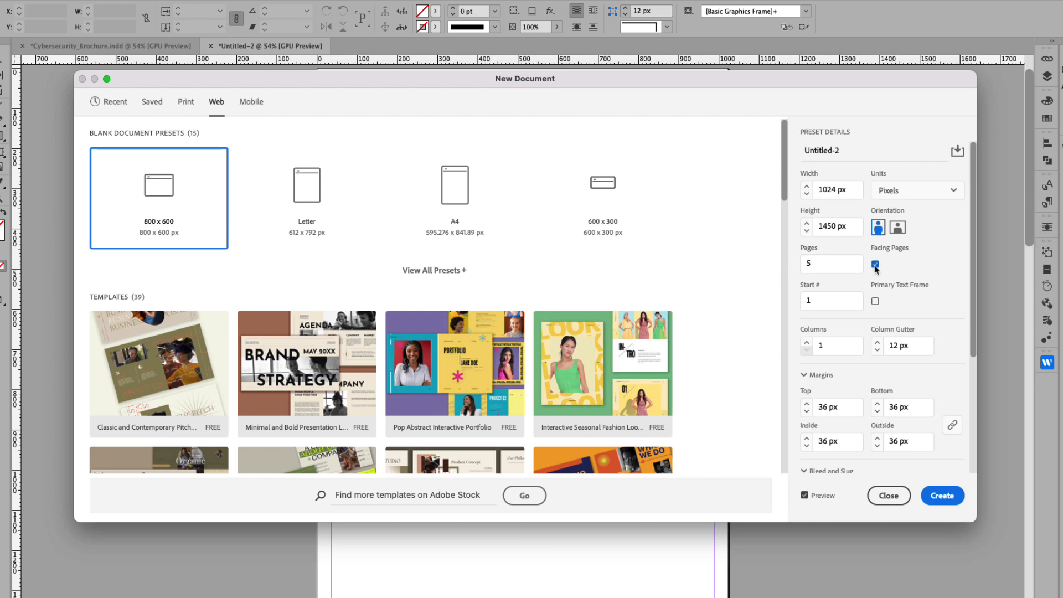
- Set all four page margins to 120 px and create the document
click(847, 409)
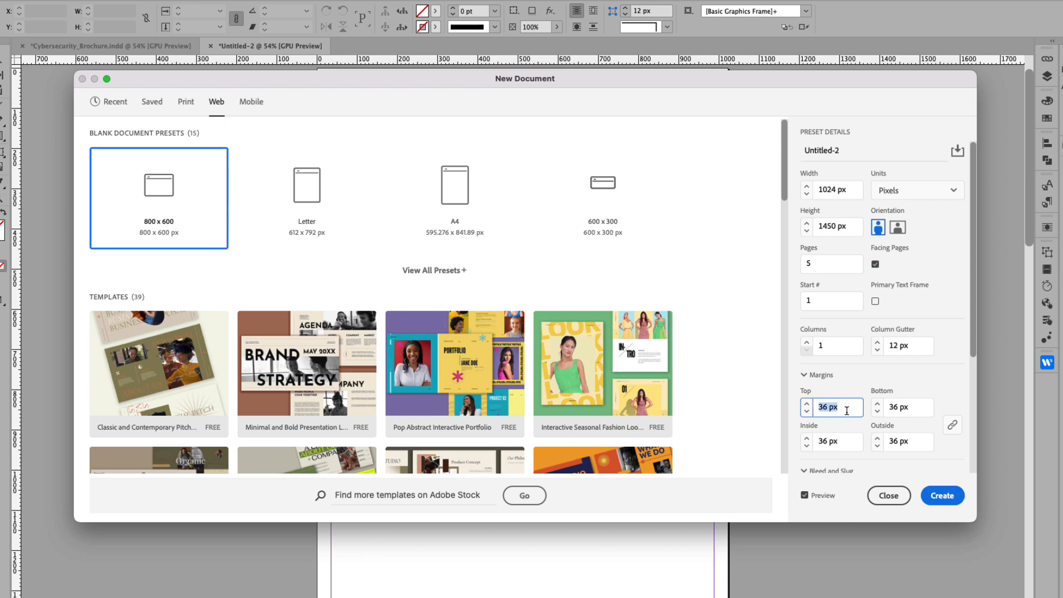
text(120)
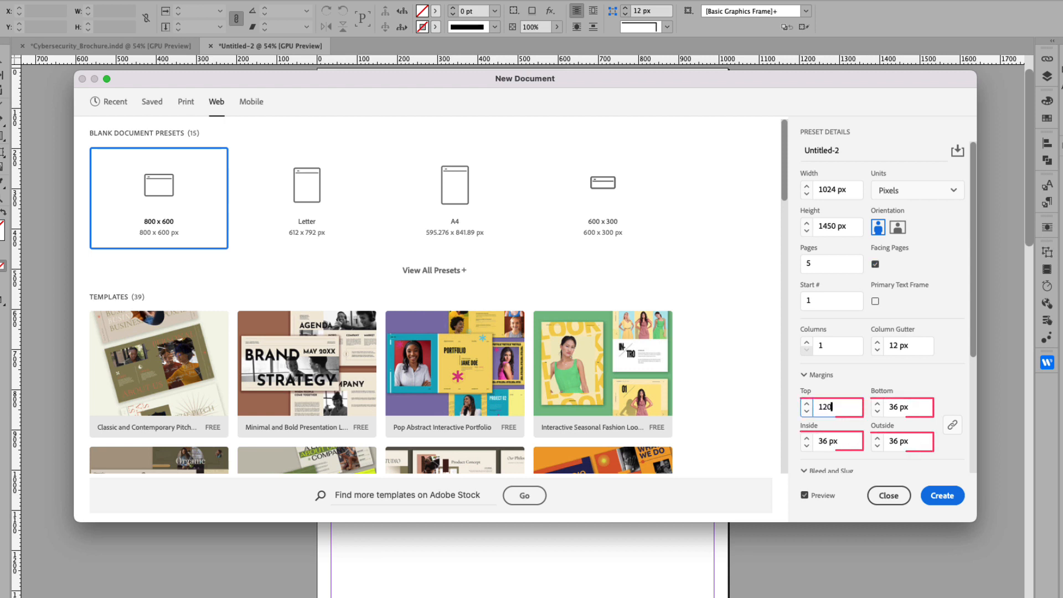
key(Tab)
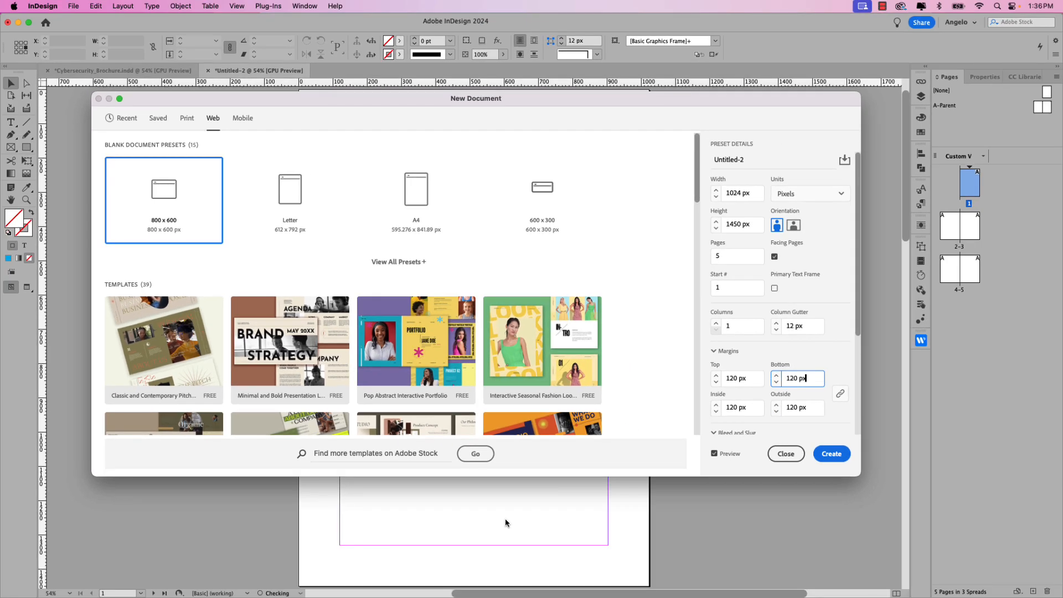
click(824, 453)
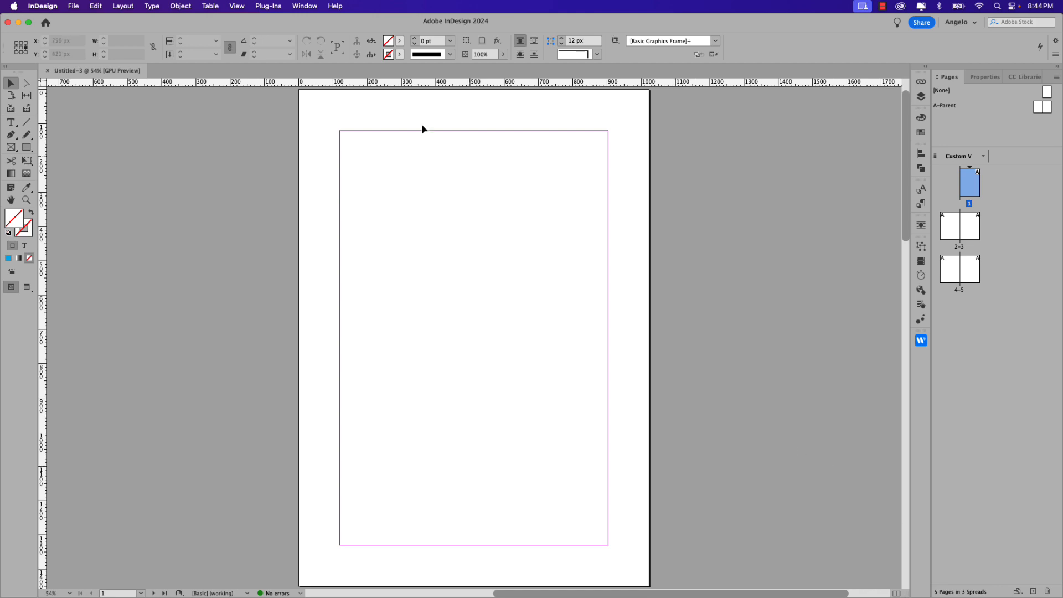
- Go to Adobe Exchange to find InDesign extensions, search for "webpublication", and open the "Create engaging online publications" plugin listing
click(305, 6)
mouse_move(323, 33)
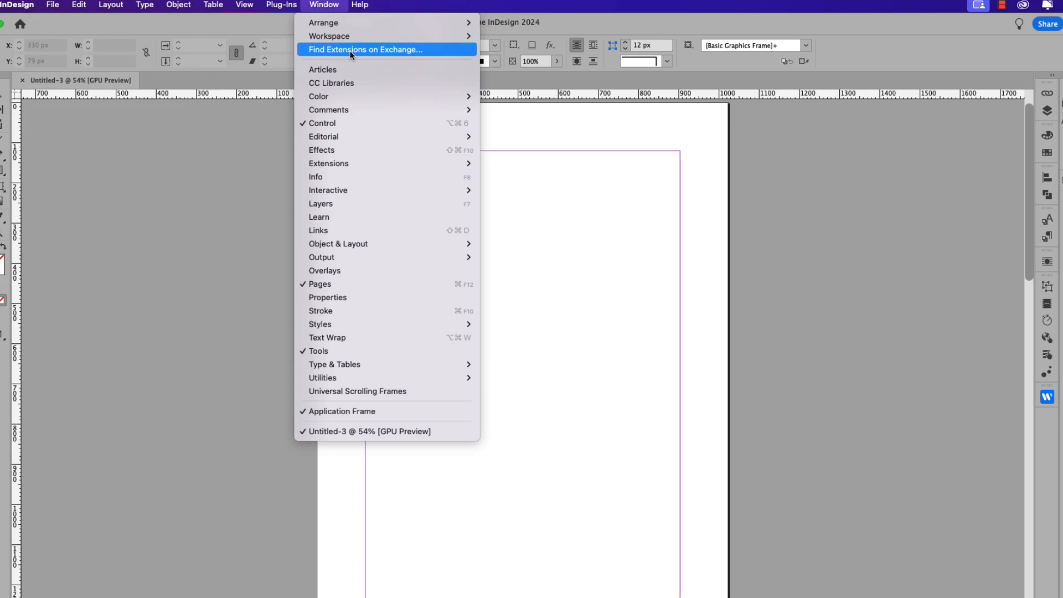
click(350, 49)
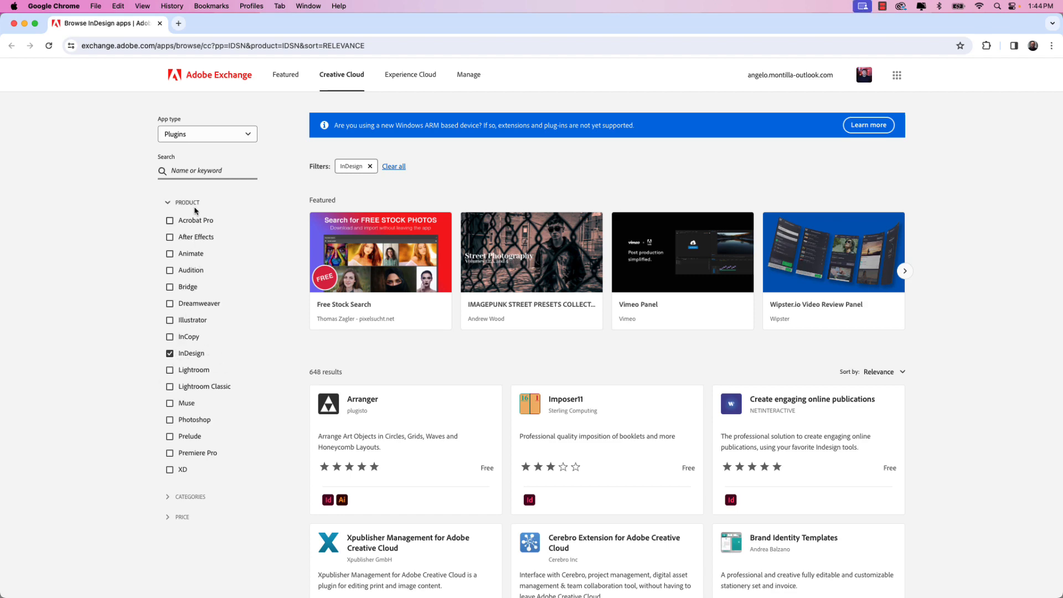
click(191, 175)
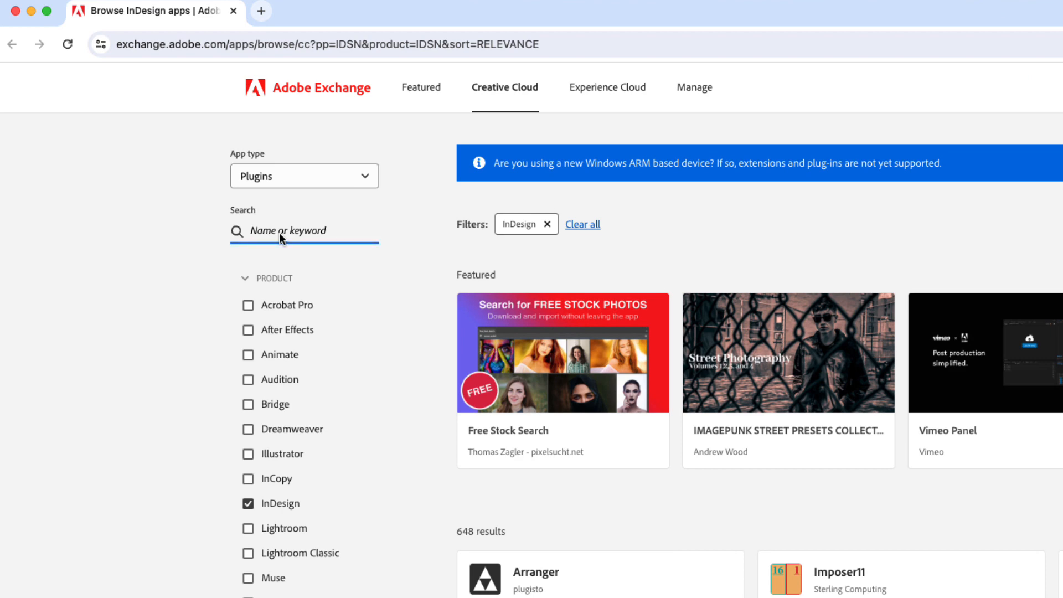
text(webpublication)
key(Return)
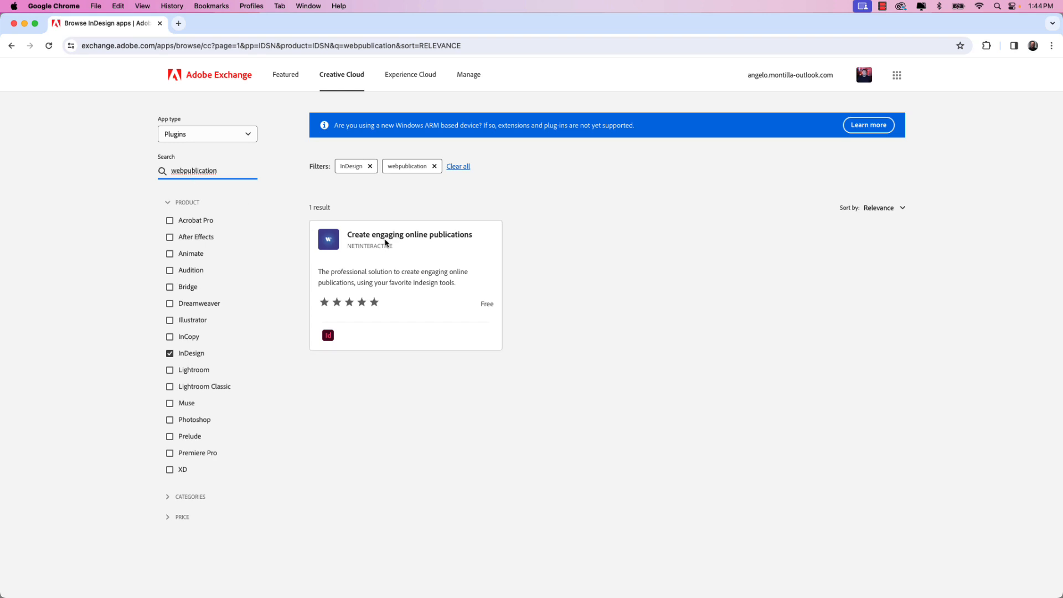
click(389, 235)
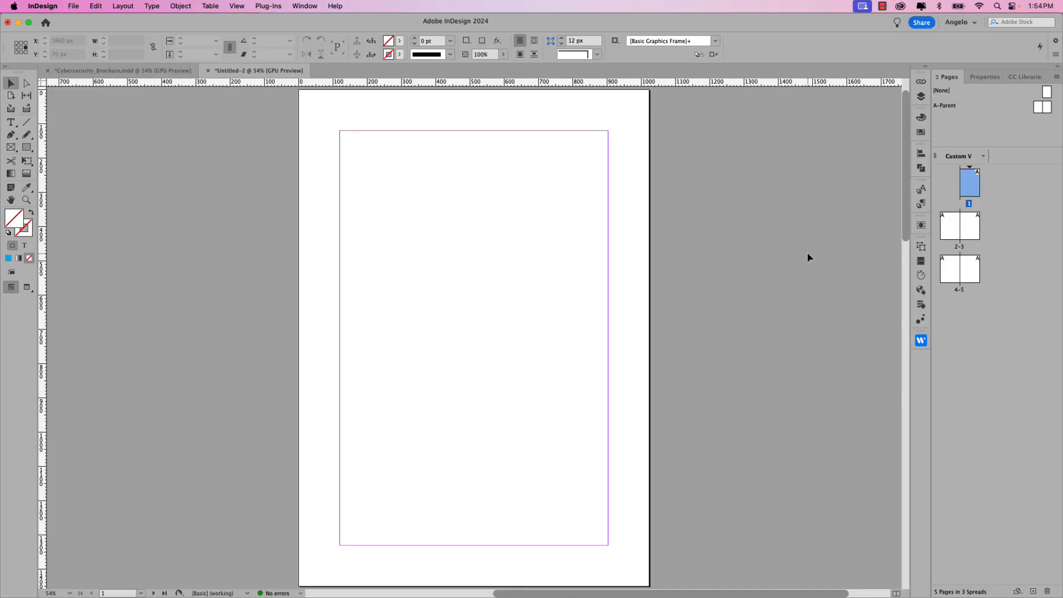
- Back in InDesign, open the Webpublication extension
click(302, 5)
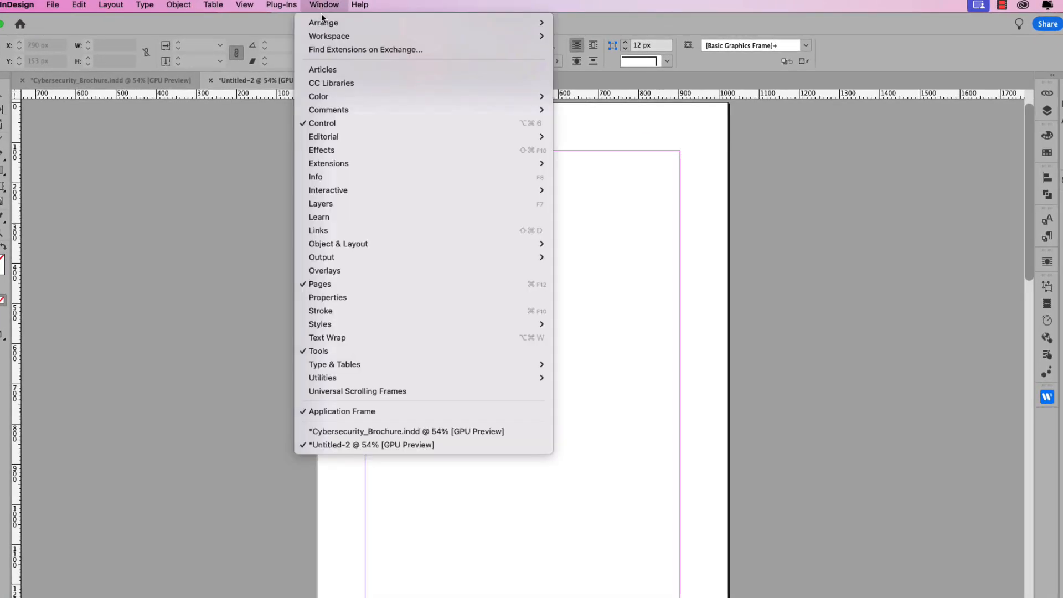
mouse_move(351, 161)
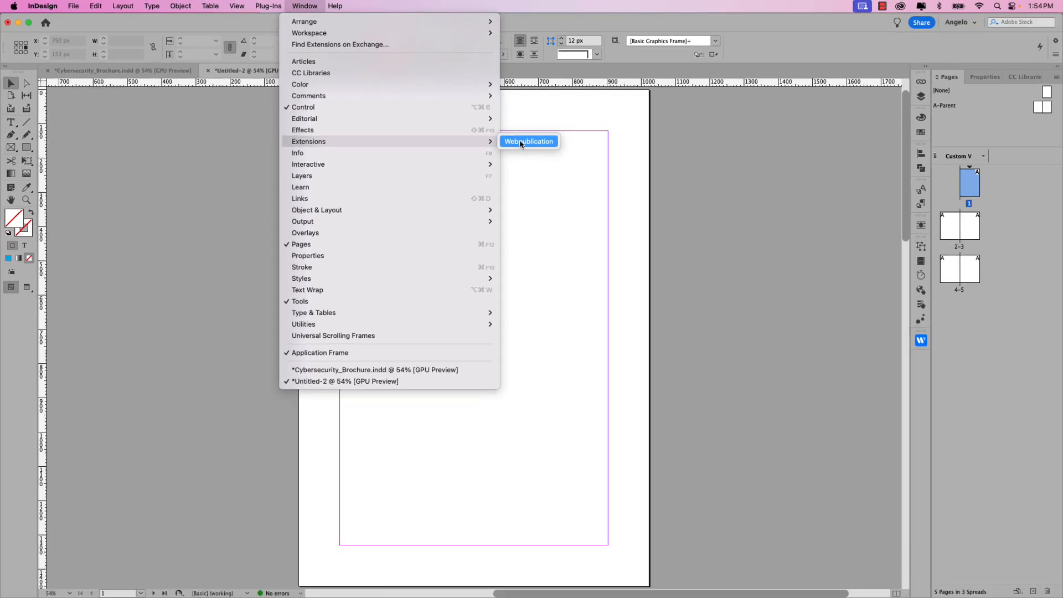
click(920, 342)
click(920, 342)
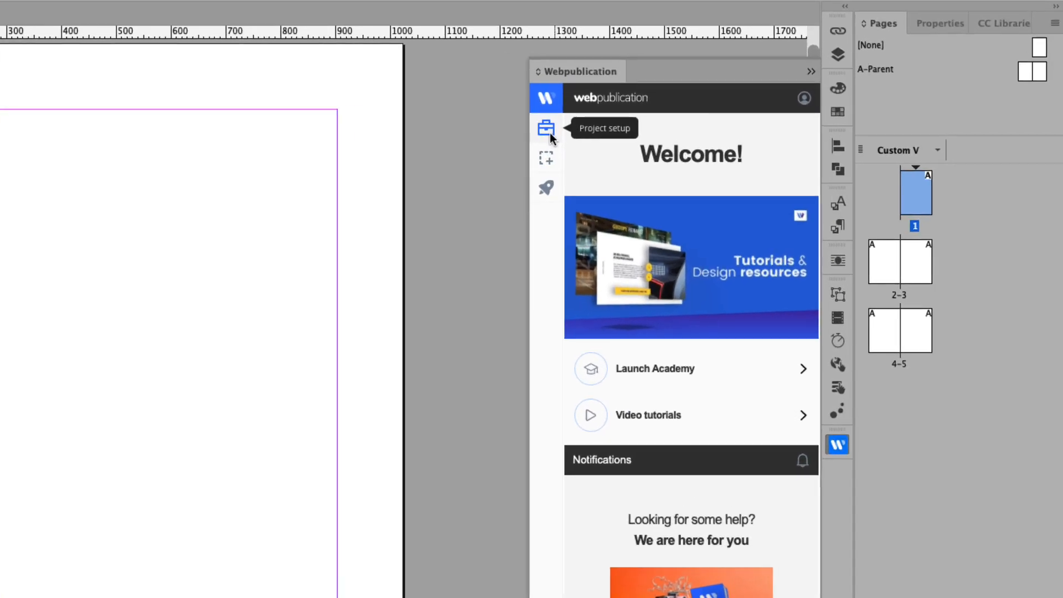
- In the Webpublication project setup, choose the Double page layout with Vertical navigation
click(549, 132)
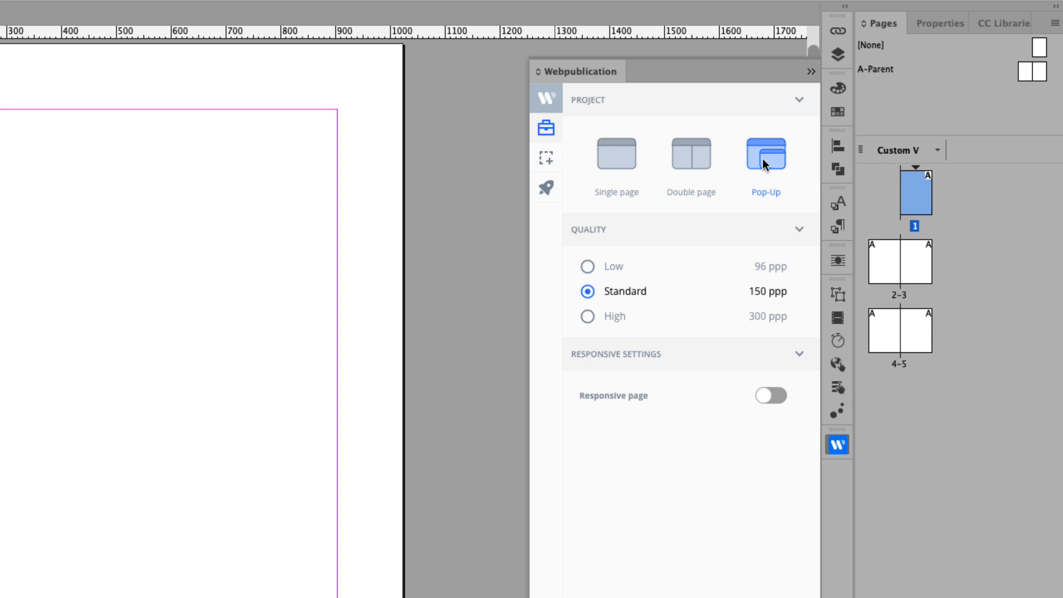
click(686, 161)
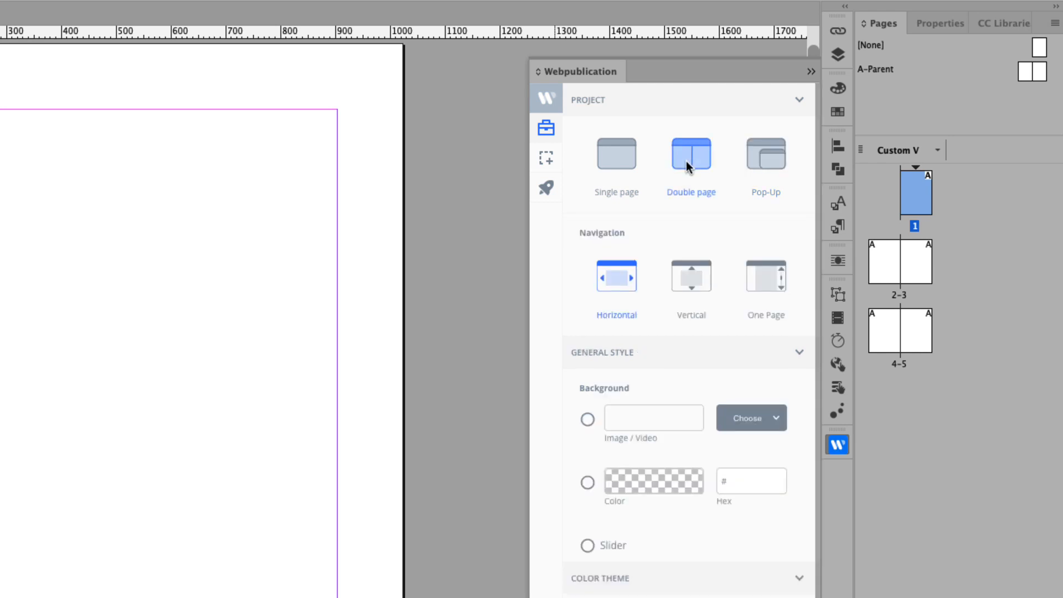
click(689, 278)
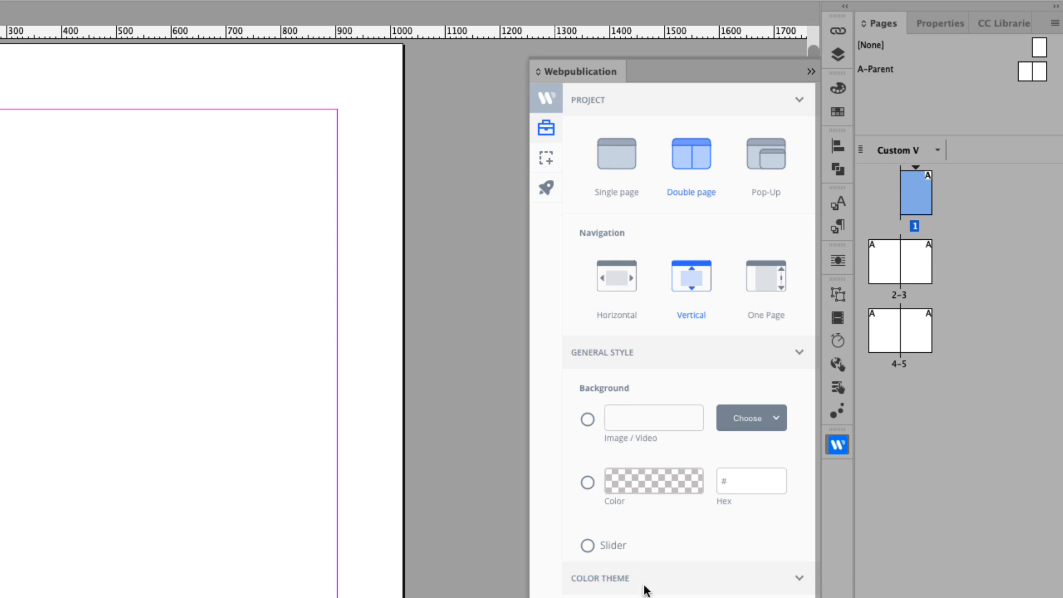
scroll(646, 589, down, 5)
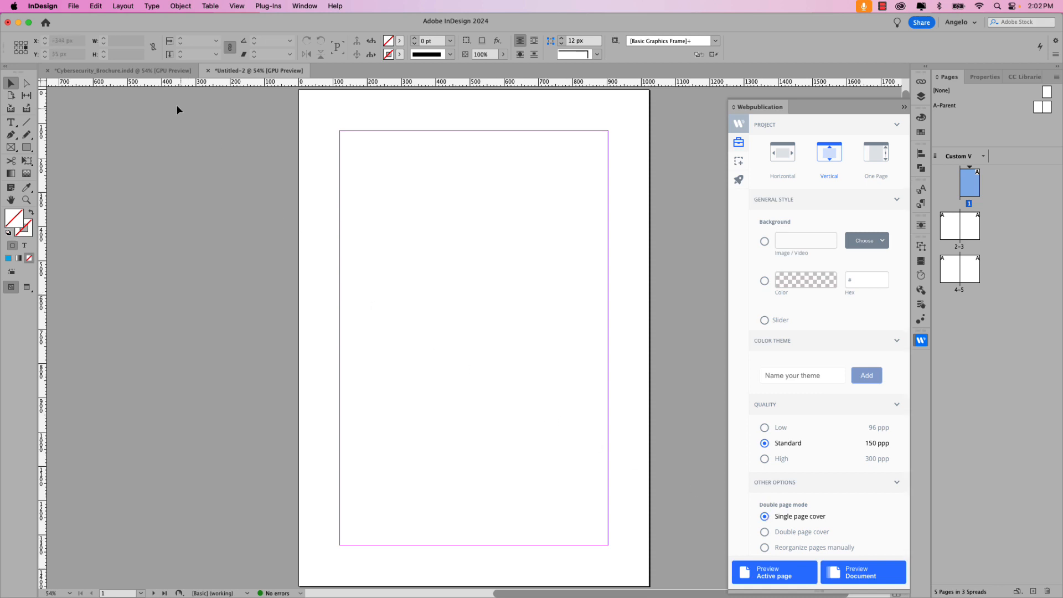
- Switch to the Cybersecurity_Brochure.indd document, play its cover page in the EPUB Interactivity Preview, and close the preview
click(128, 70)
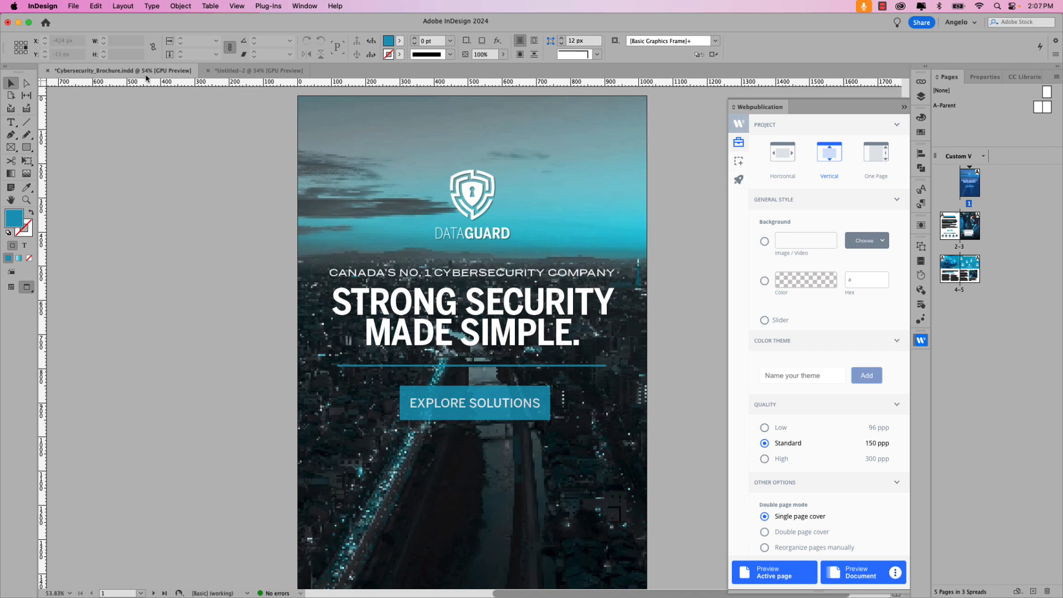
click(922, 323)
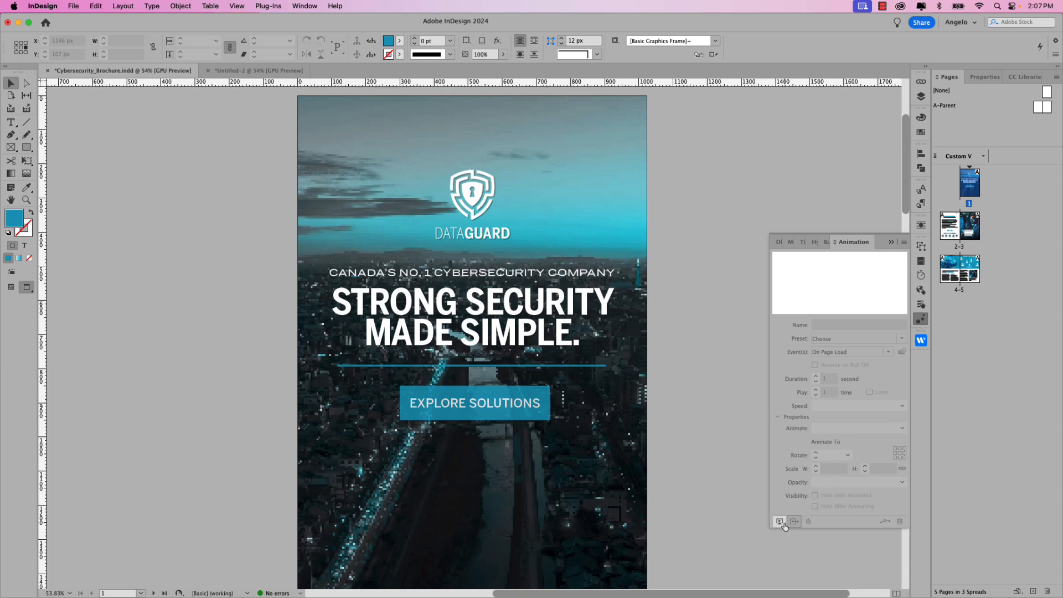
click(781, 522)
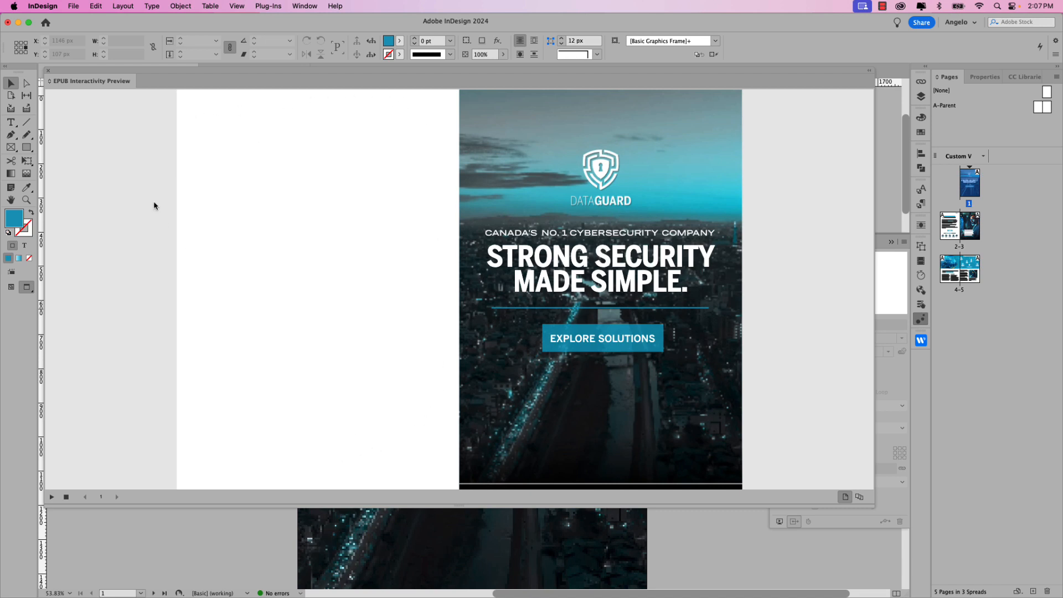
click(48, 71)
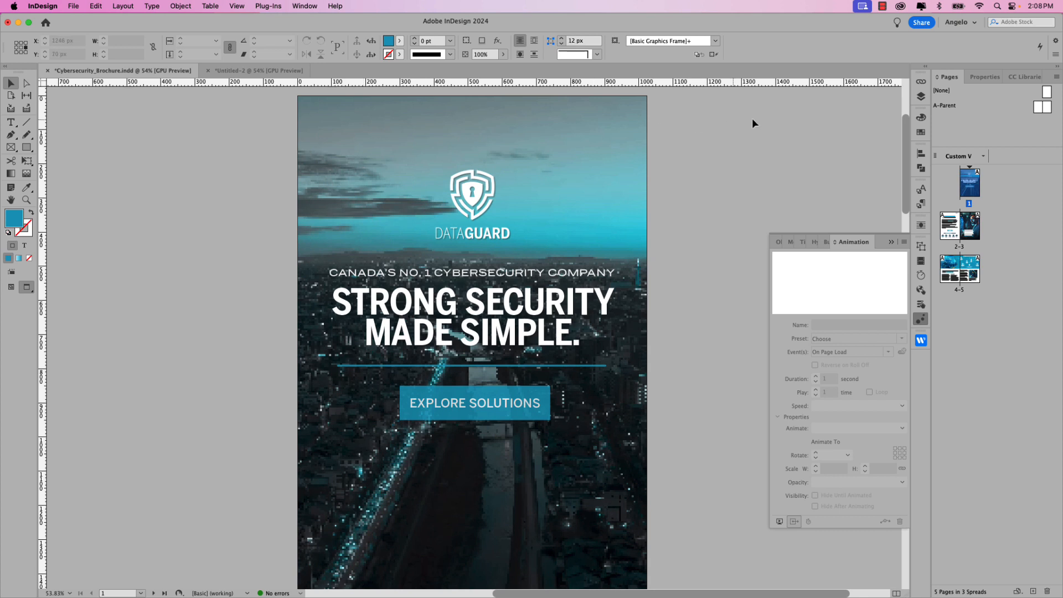
- Inspect the brochure cover's layers by temporarily hiding the video layer and showing it again
click(920, 96)
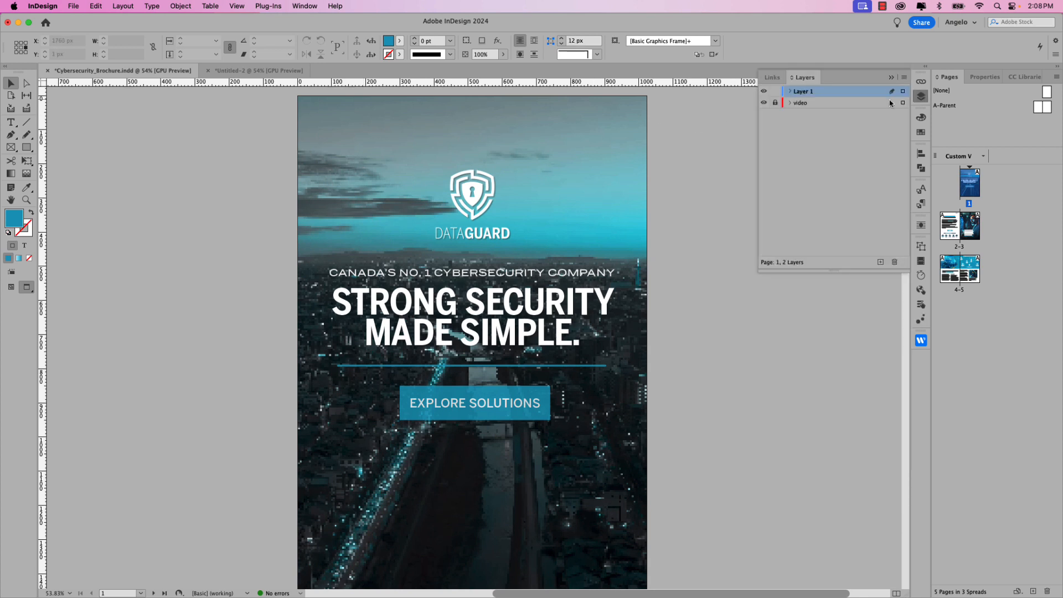
click(764, 105)
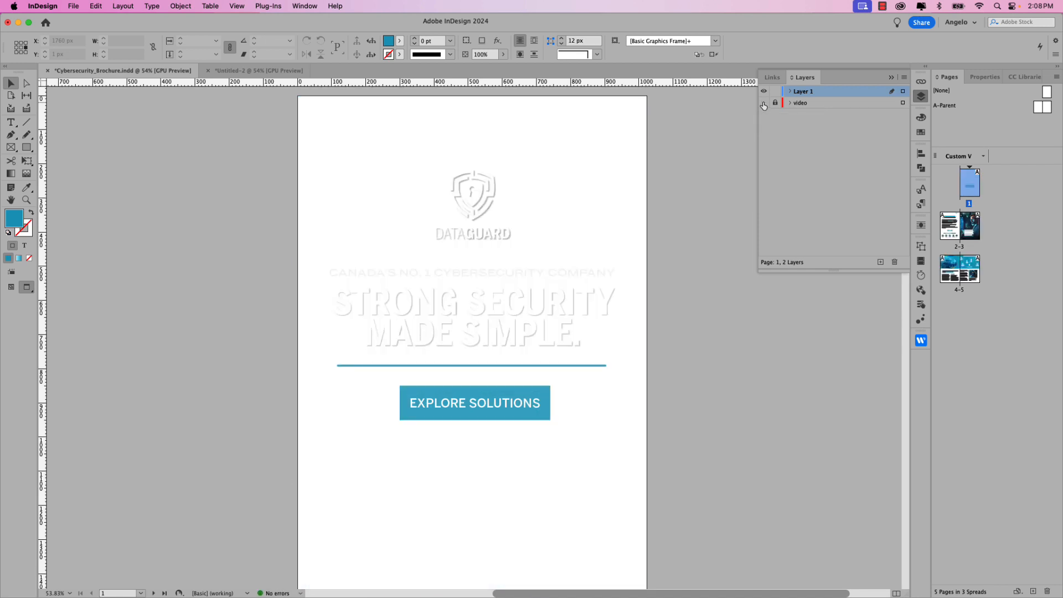
click(763, 105)
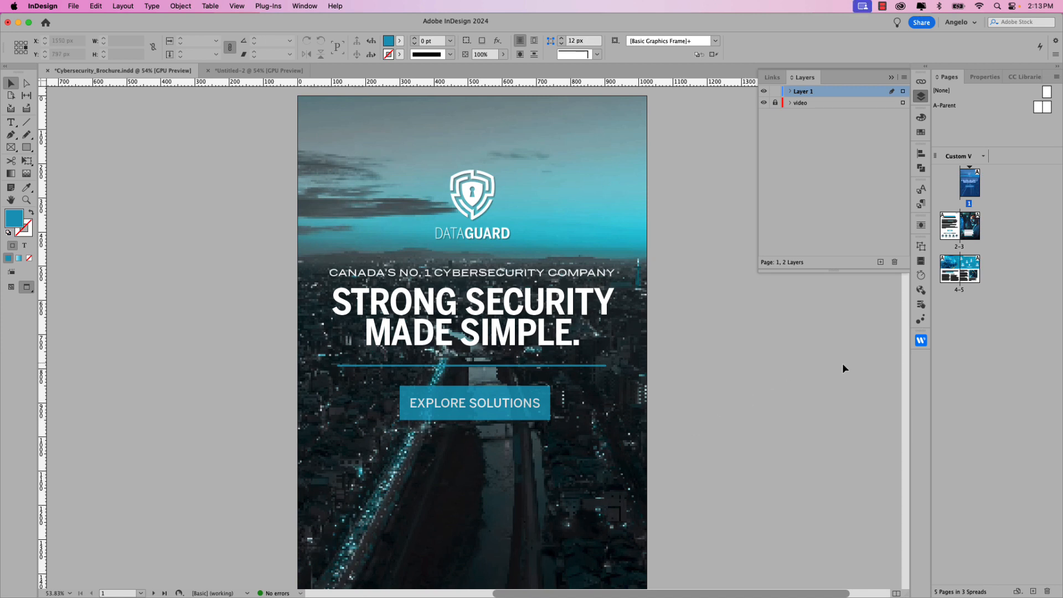
- In Webpublication's current page settings, set the cover page's image/video background to city_aerial.mp4 from the desktop files
click(920, 344)
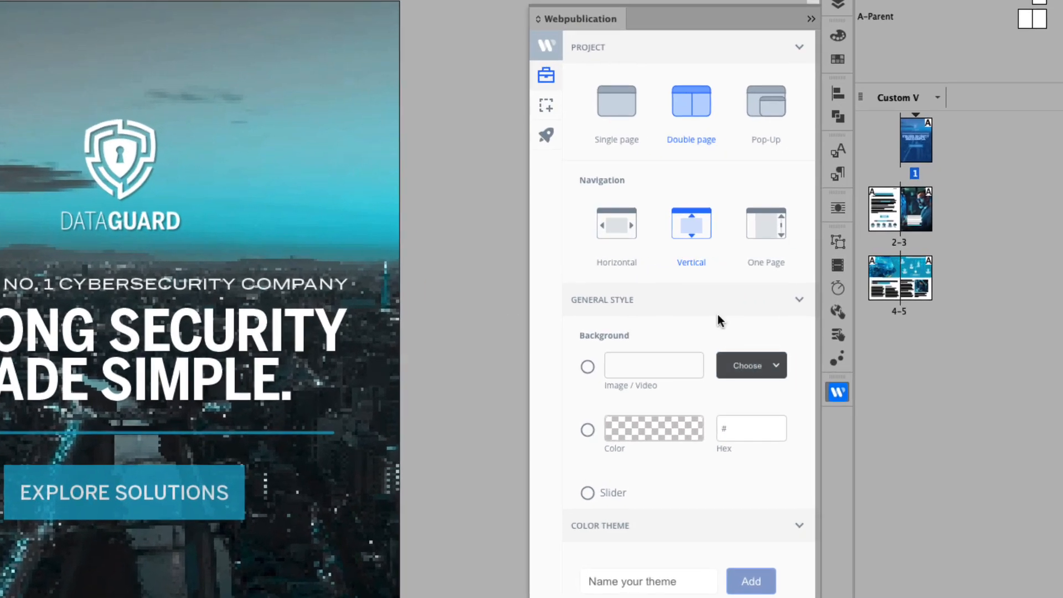
click(545, 107)
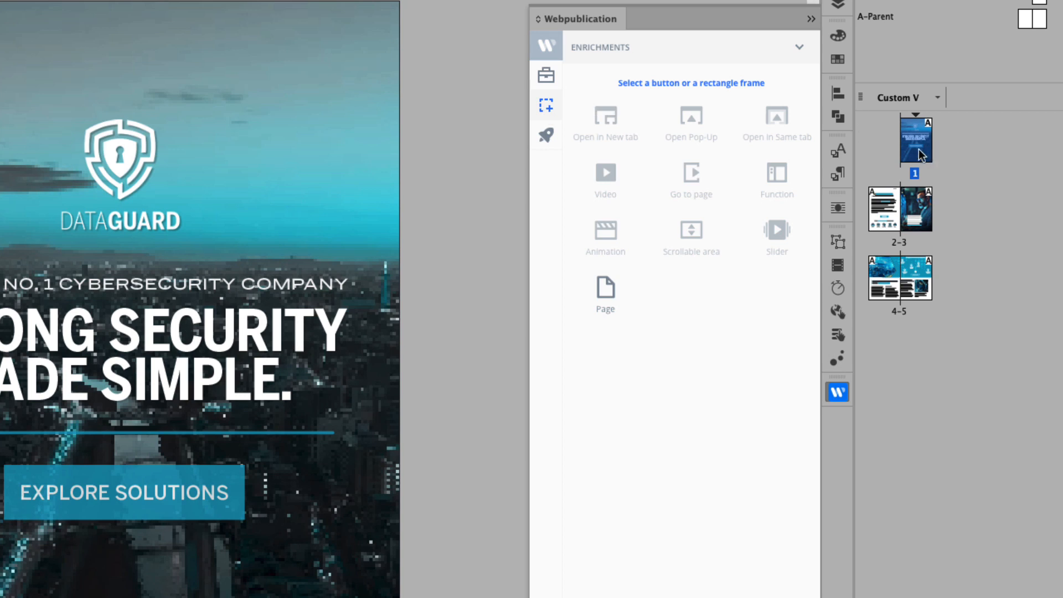
click(602, 293)
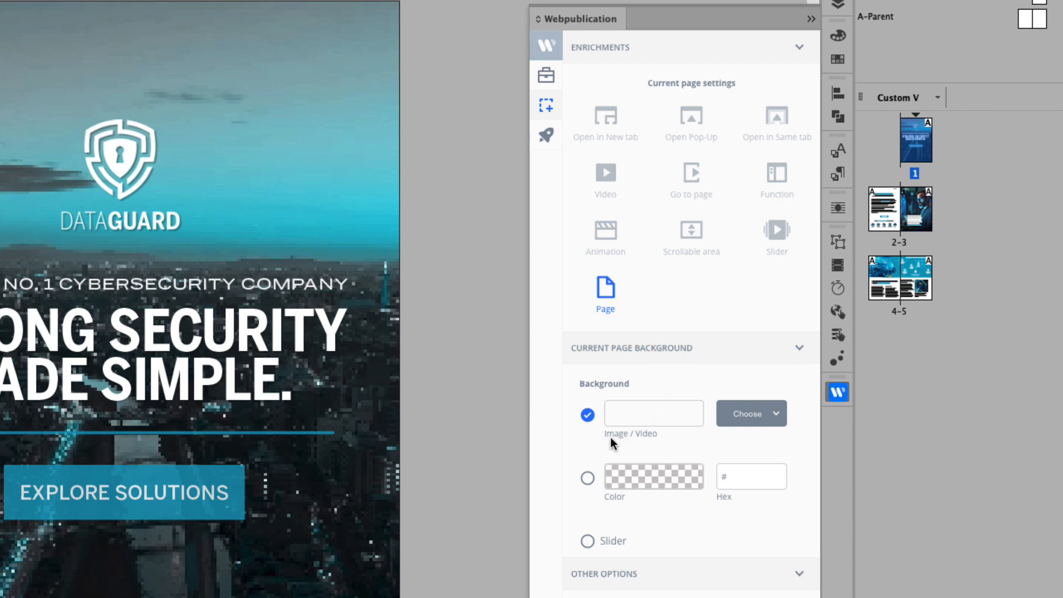
click(755, 417)
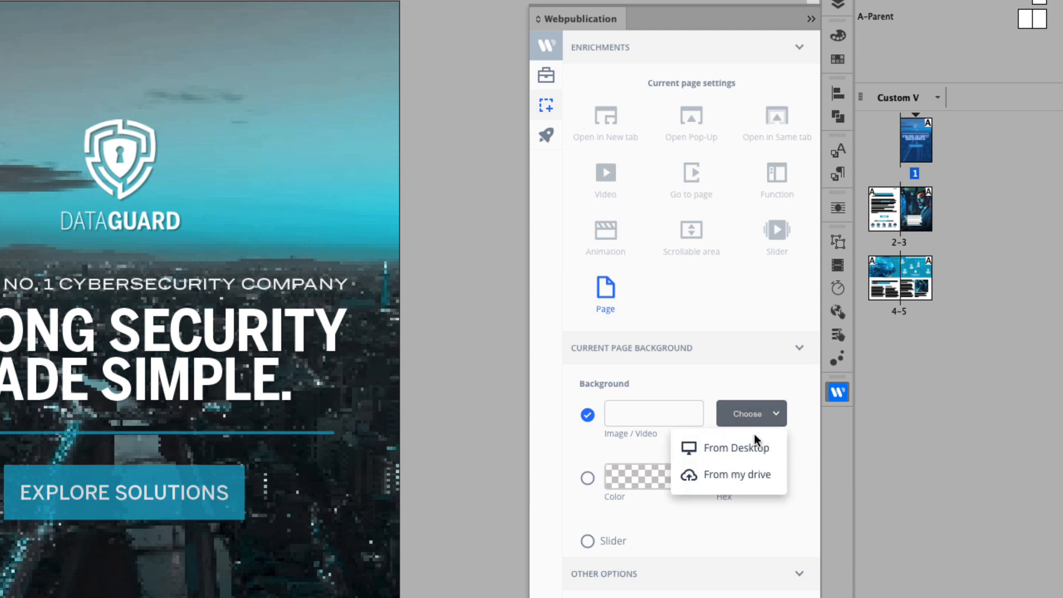
click(752, 449)
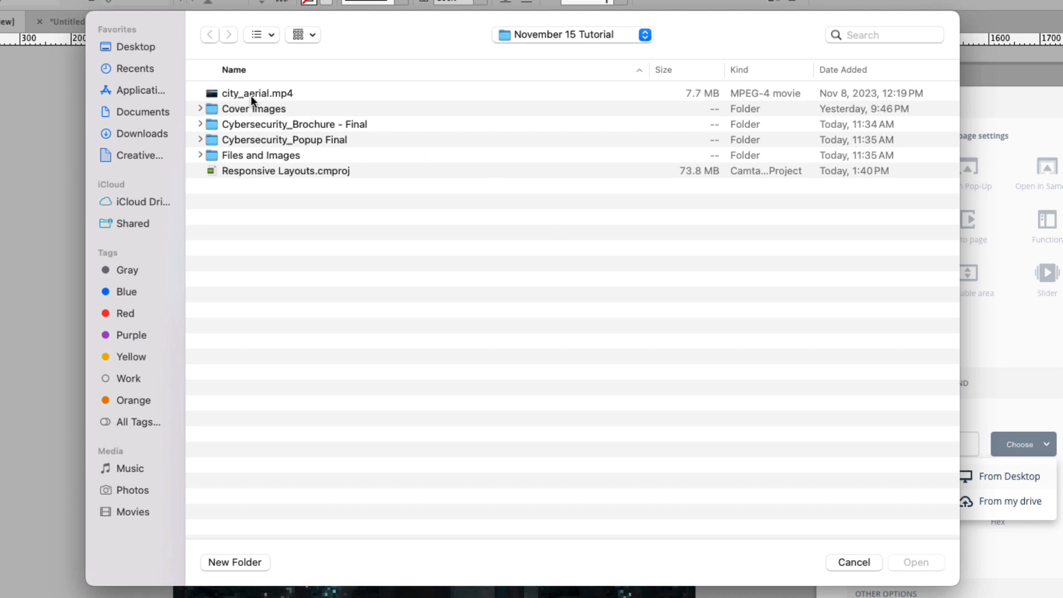
click(278, 95)
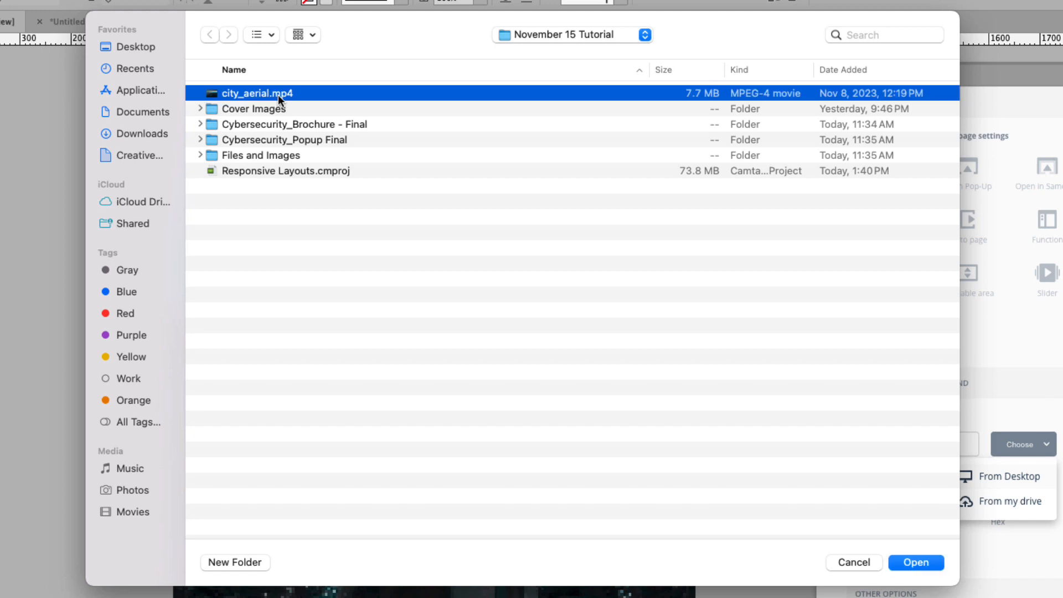
click(925, 563)
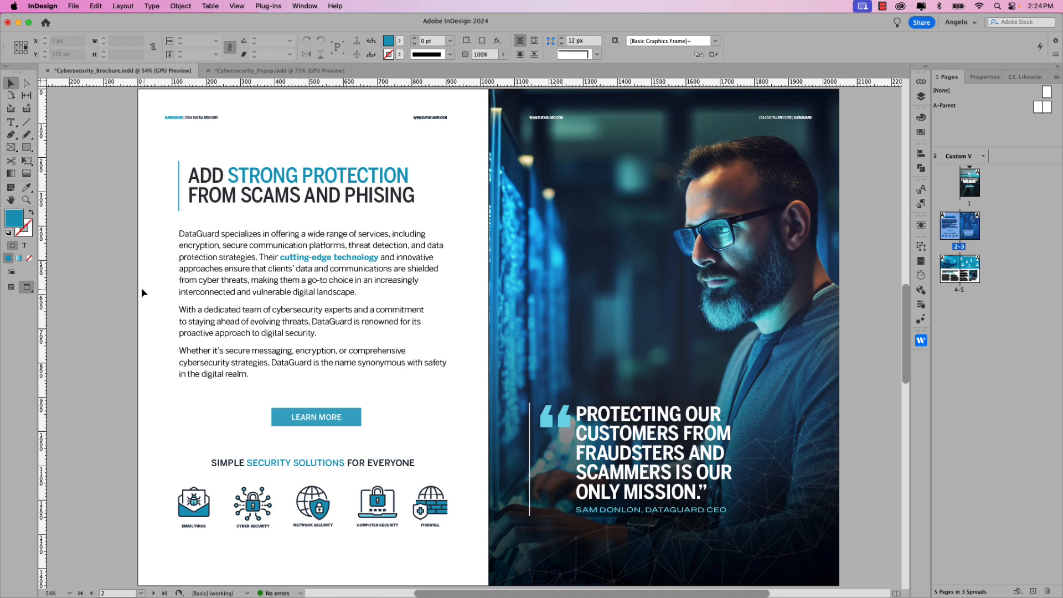
- Switch to the Cybersecurity_Popup.indd document and save it online as a Webpublication project titled Cybersecurity_Popup
click(350, 425)
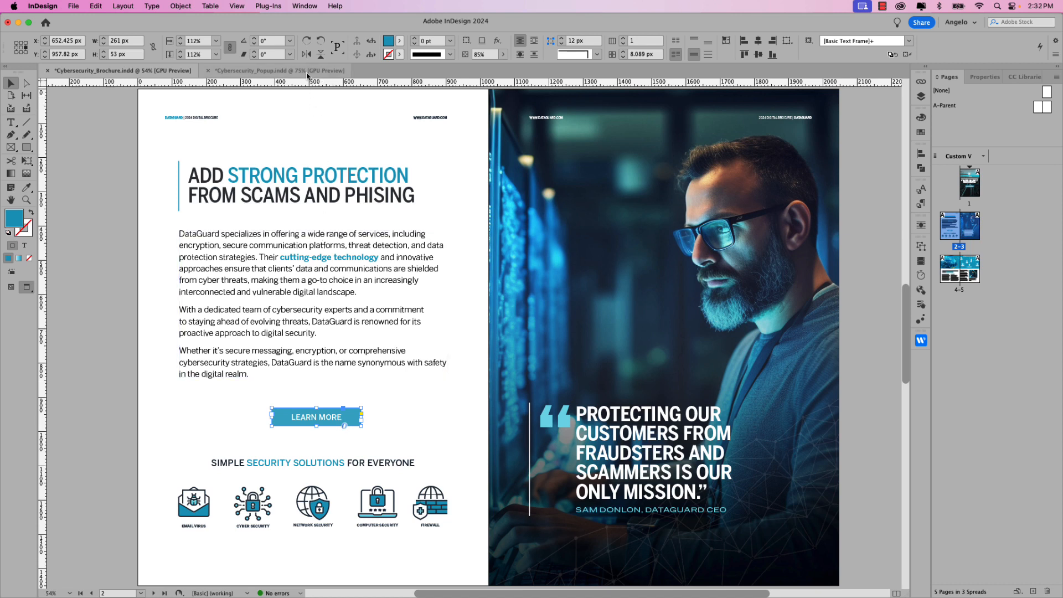
click(307, 71)
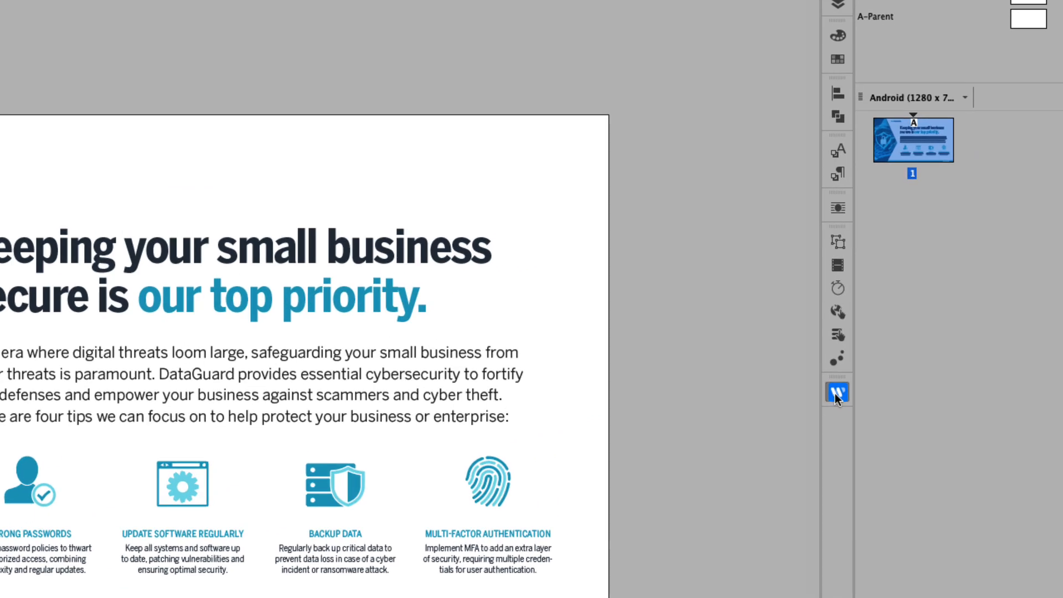
click(921, 340)
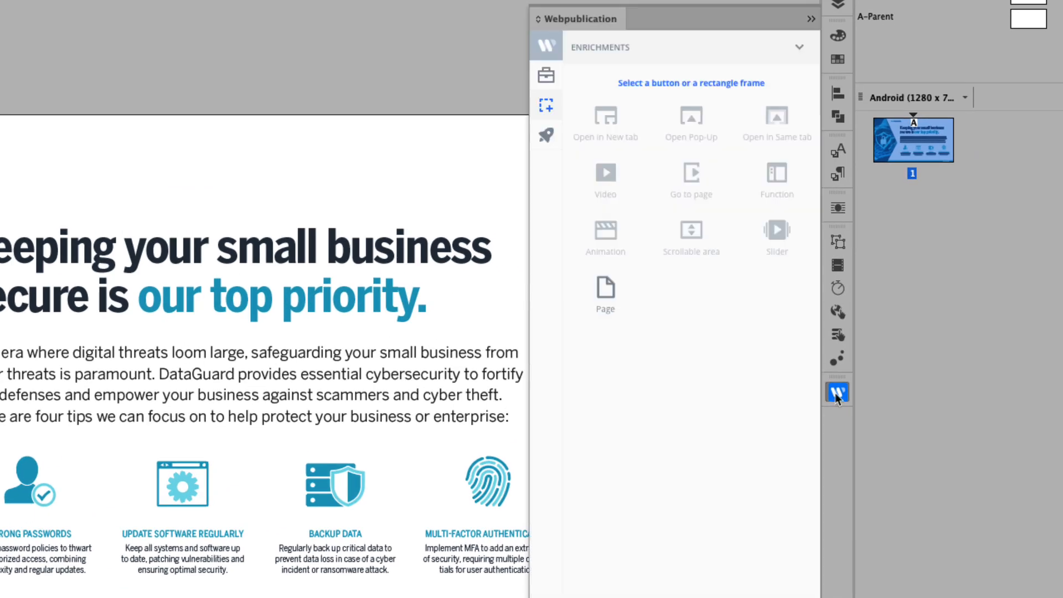
click(549, 141)
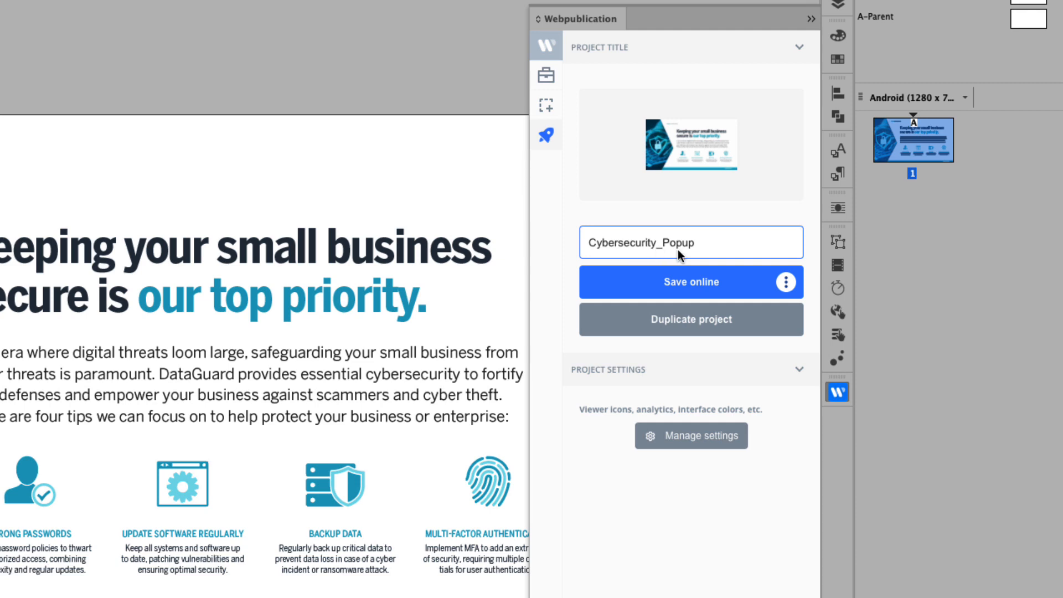
click(699, 288)
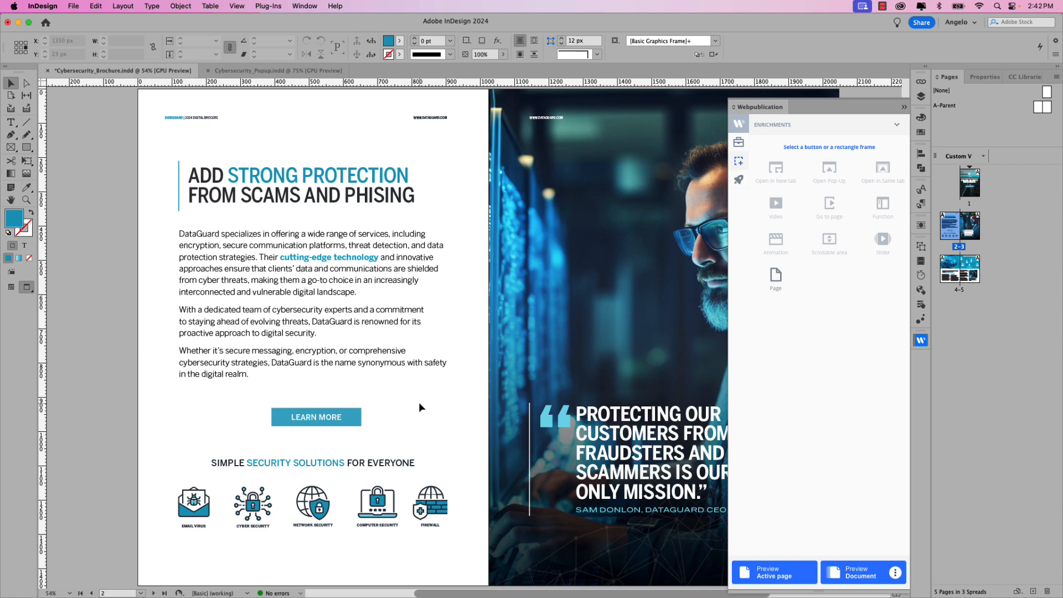
- In the brochure, draw a frame about 302 x 89 px around LEARN MORE and give it an Open Pop-Up action using Cybersecurity_Popup from the drive
click(10, 149)
drag(264, 403, 367, 433)
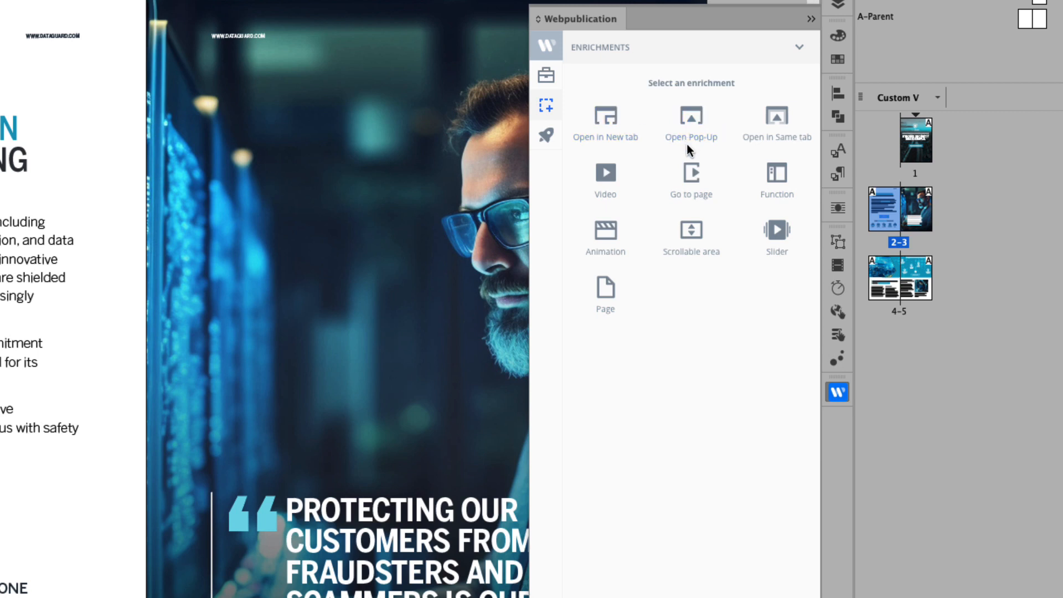
click(691, 122)
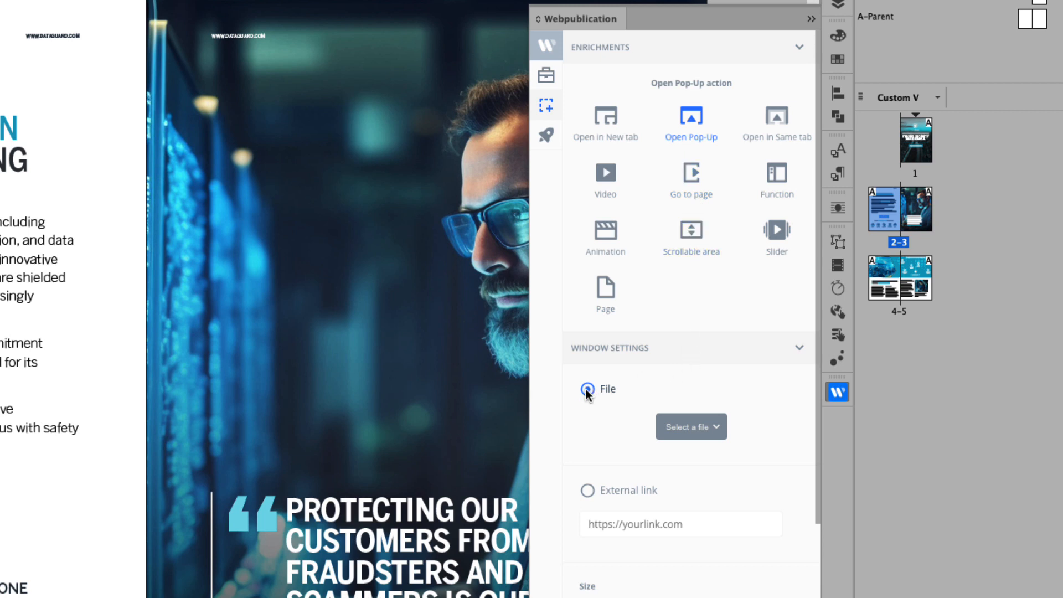
click(717, 430)
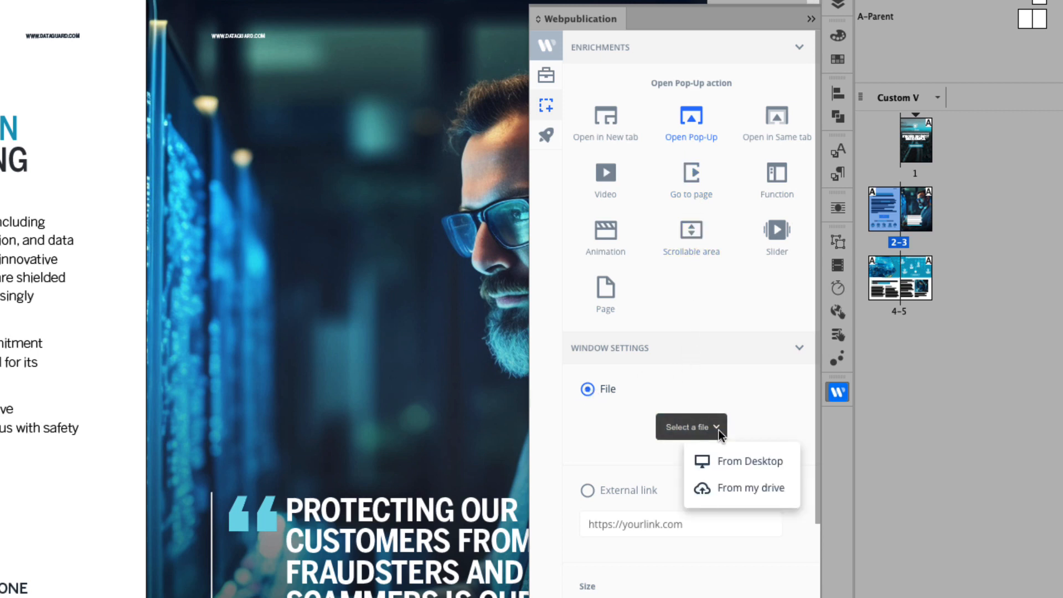
click(753, 491)
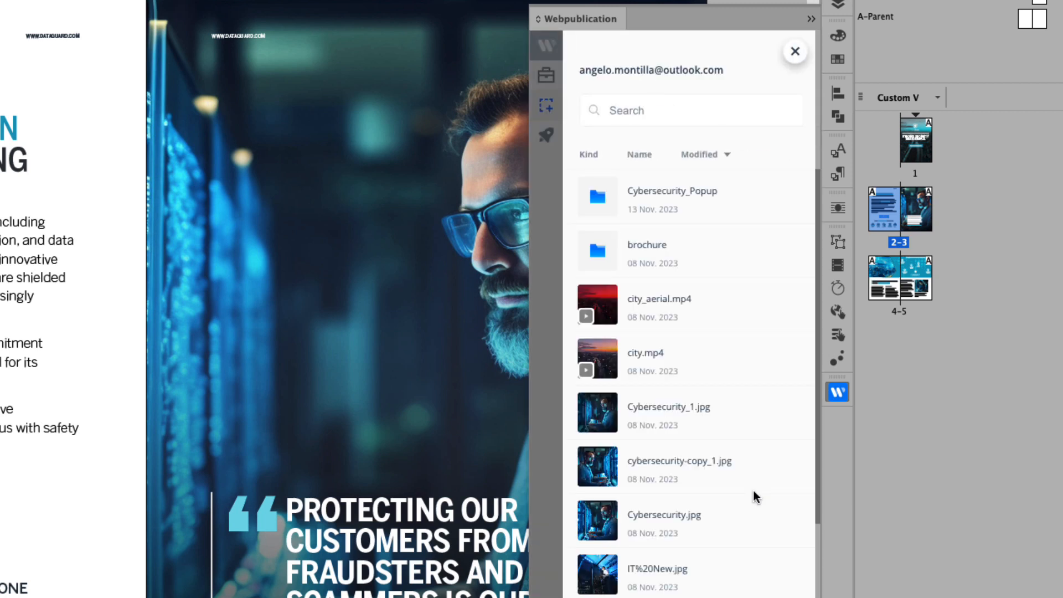
click(672, 193)
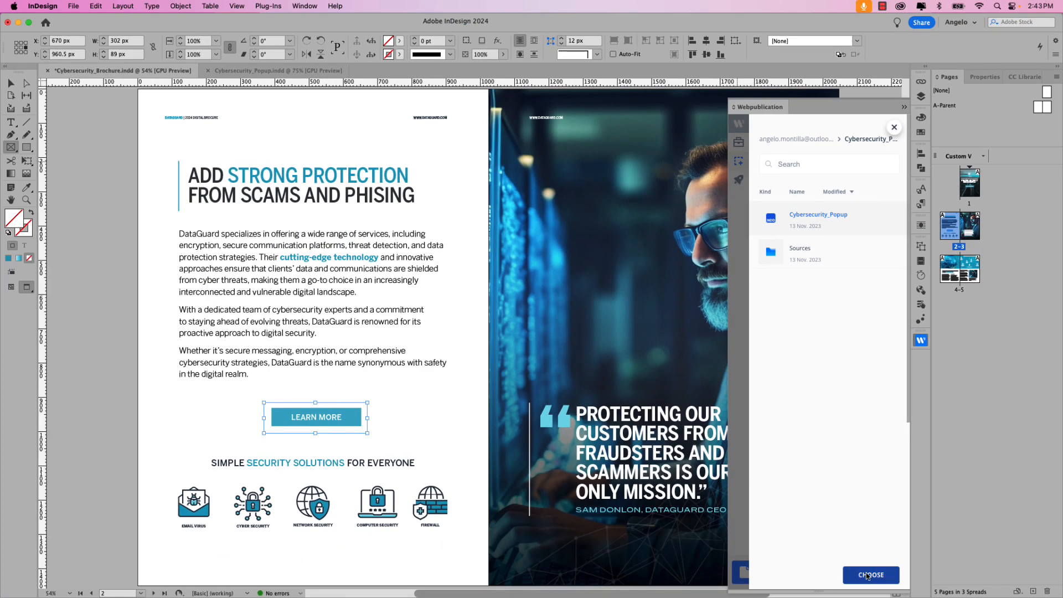
click(867, 576)
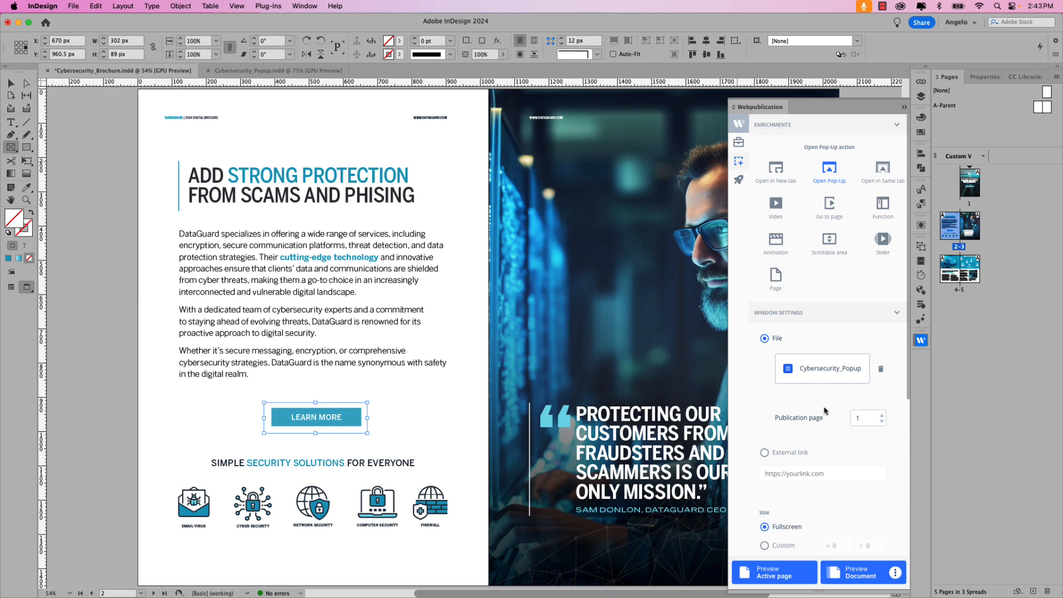
- Set the pop-up window of the LEARN MORE frame to a custom size of 1280 x 720
scroll(835, 449, down, 3)
scroll(835, 449, down, 4)
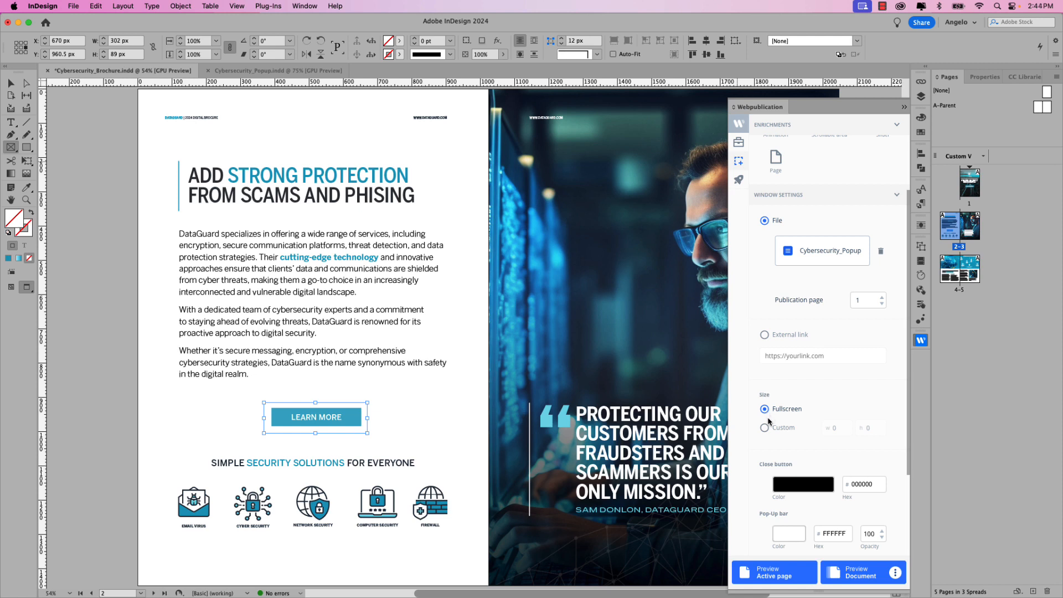
click(765, 428)
click(827, 431)
text(1280)
click(874, 430)
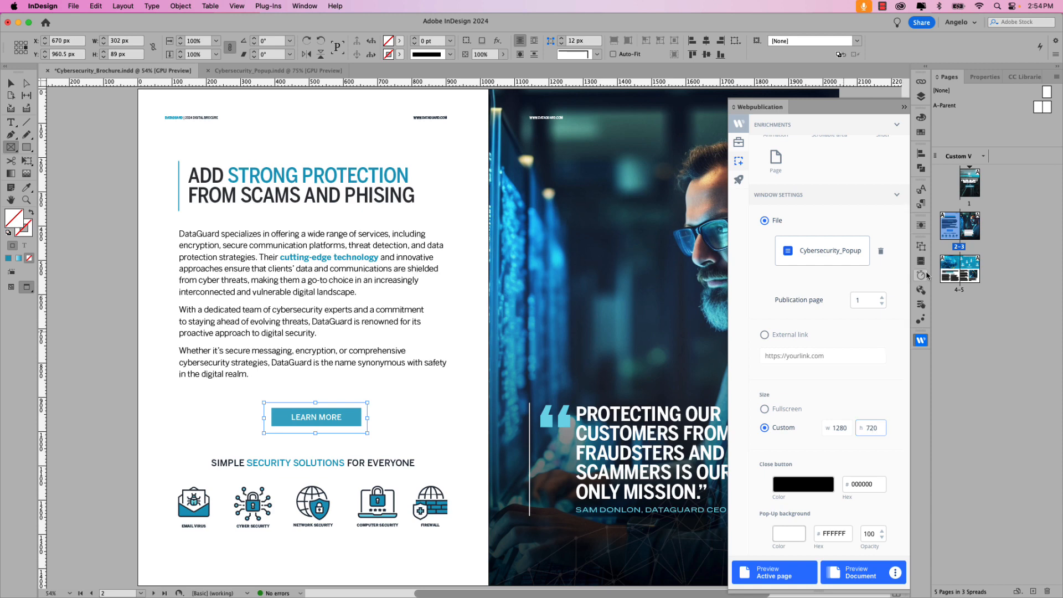
- Go to the brochure's cover page and hide its video layer
double_click(970, 185)
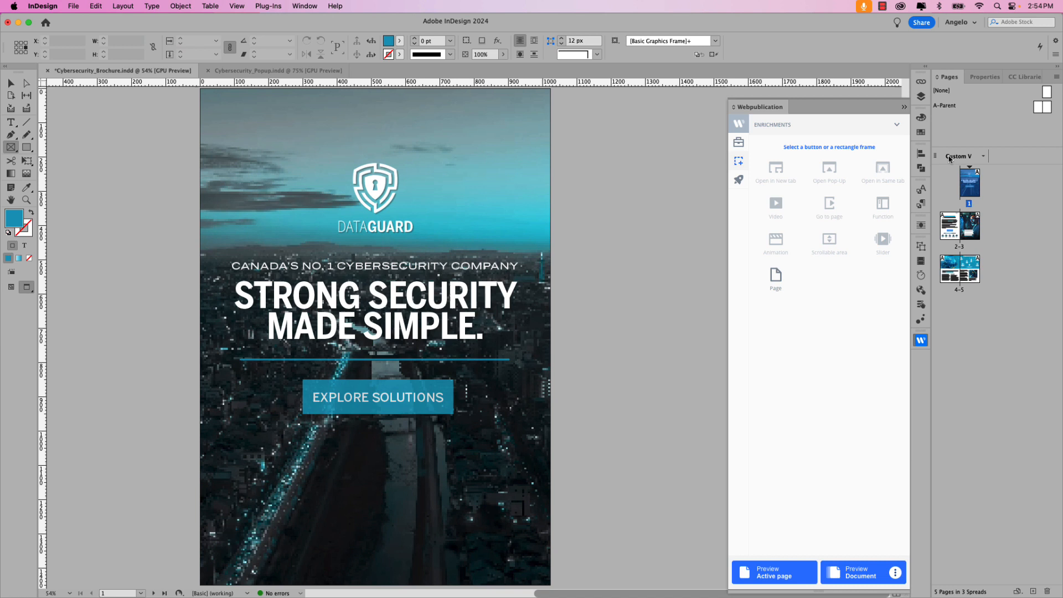
click(917, 97)
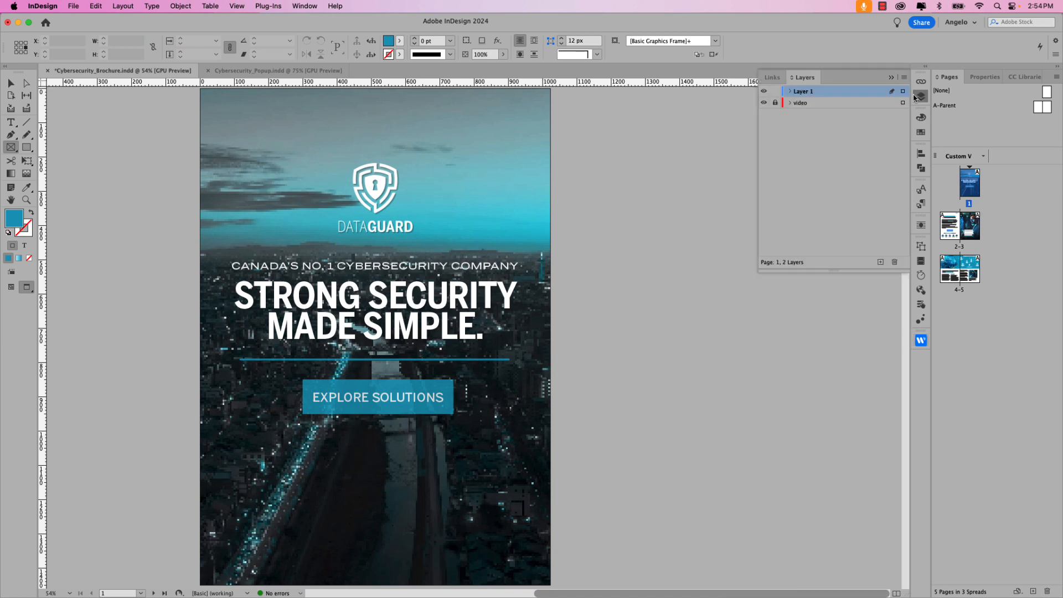
click(763, 103)
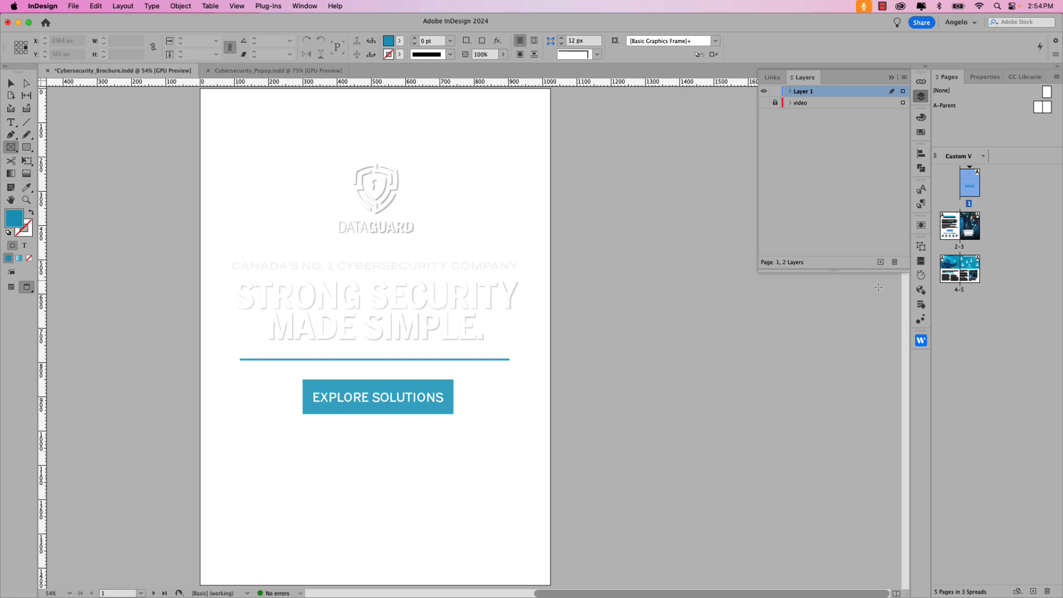
- Save the brochure online from Webpublication's project finalization with the title Cybersecurity_Brochure
click(921, 343)
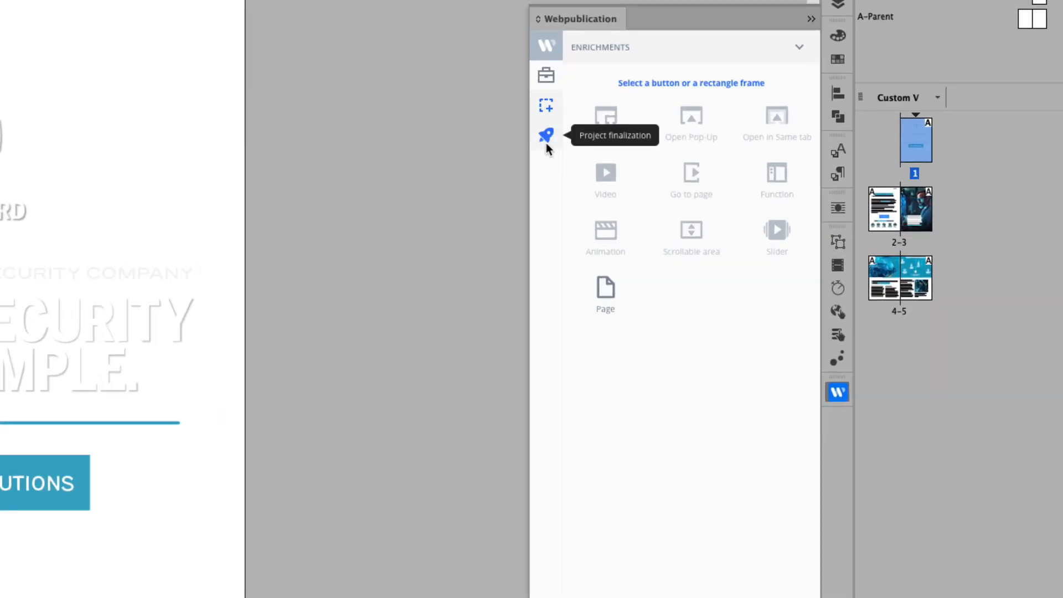
click(545, 143)
click(590, 245)
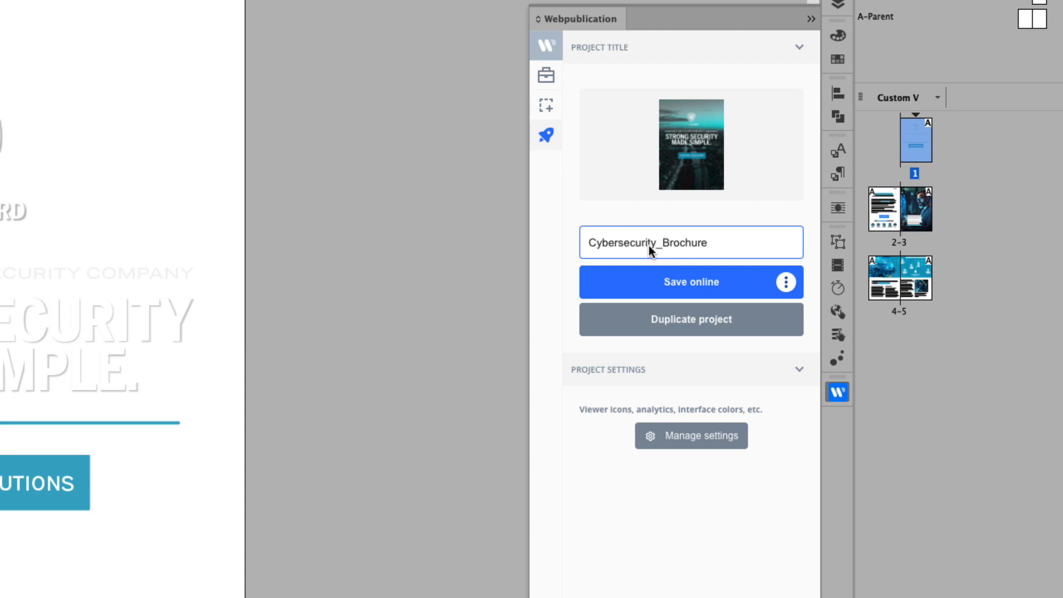
click(708, 283)
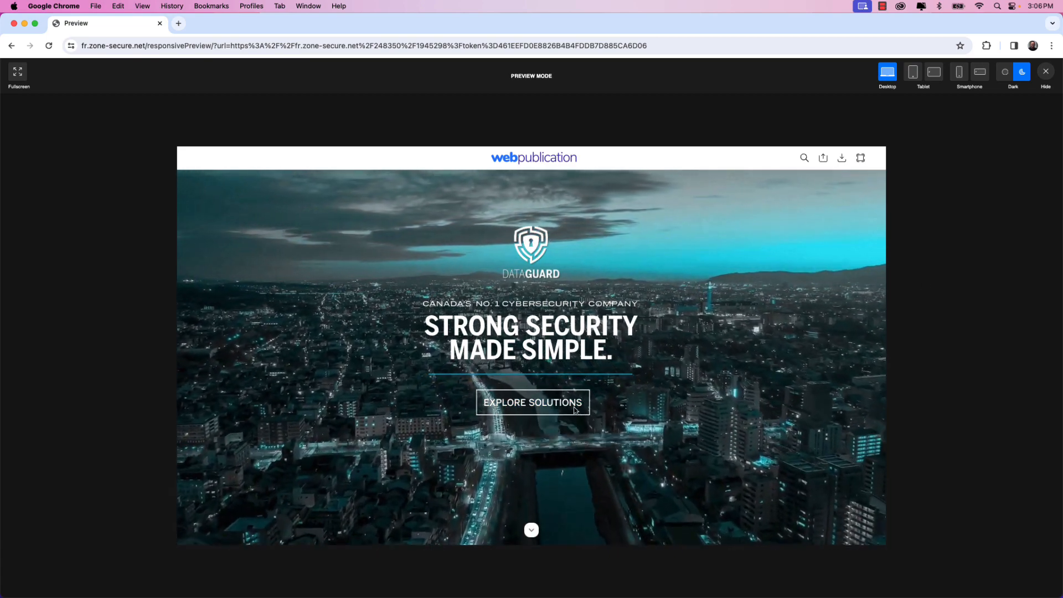
- In the Chrome preview, test the cover's EXPLORE SOLUTIONS button and the LEARN MORE pop-up, and close the pop-up
click(575, 409)
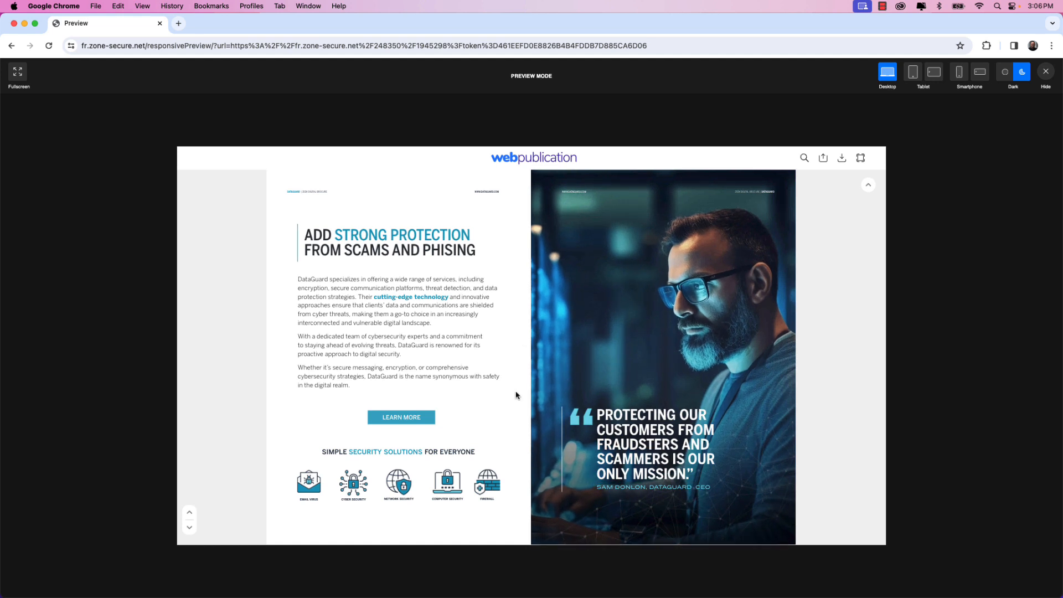
click(416, 422)
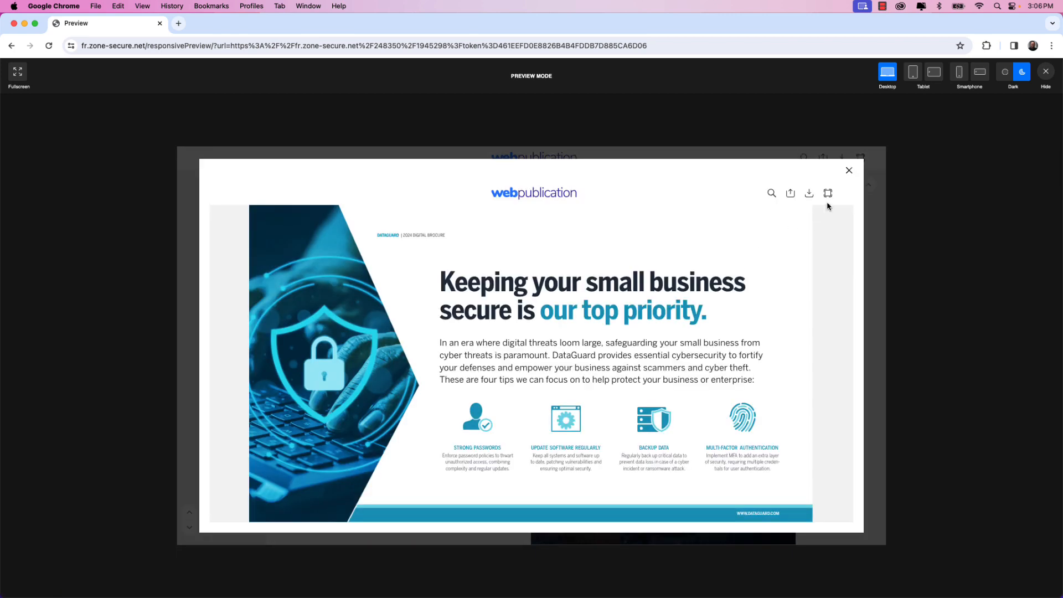
click(849, 170)
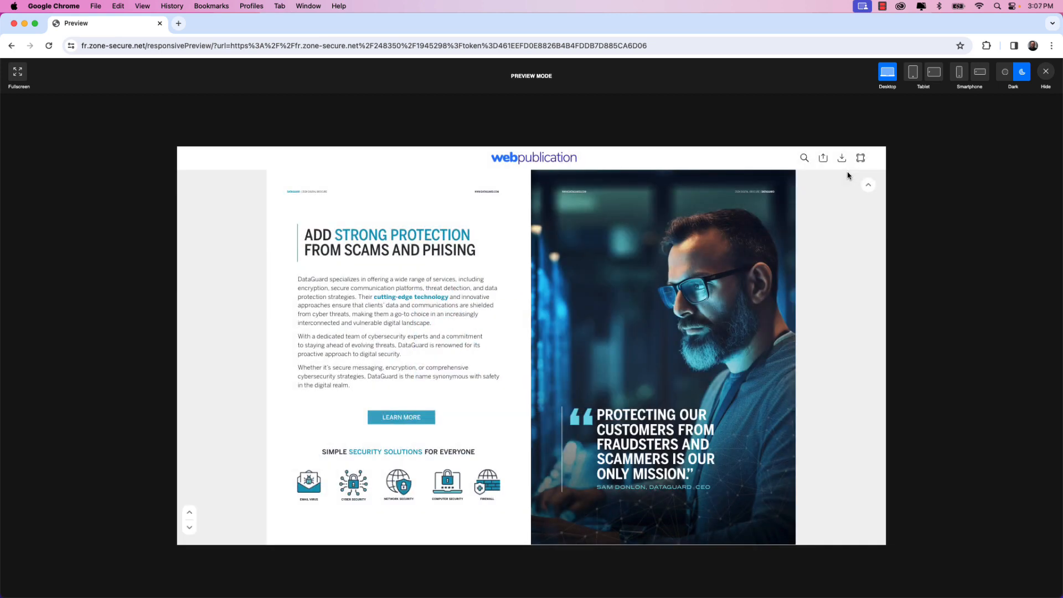
- Test the VIEW LOCATIONS button on the last spread of the preview and return to the cover
scroll(606, 309, down, 3)
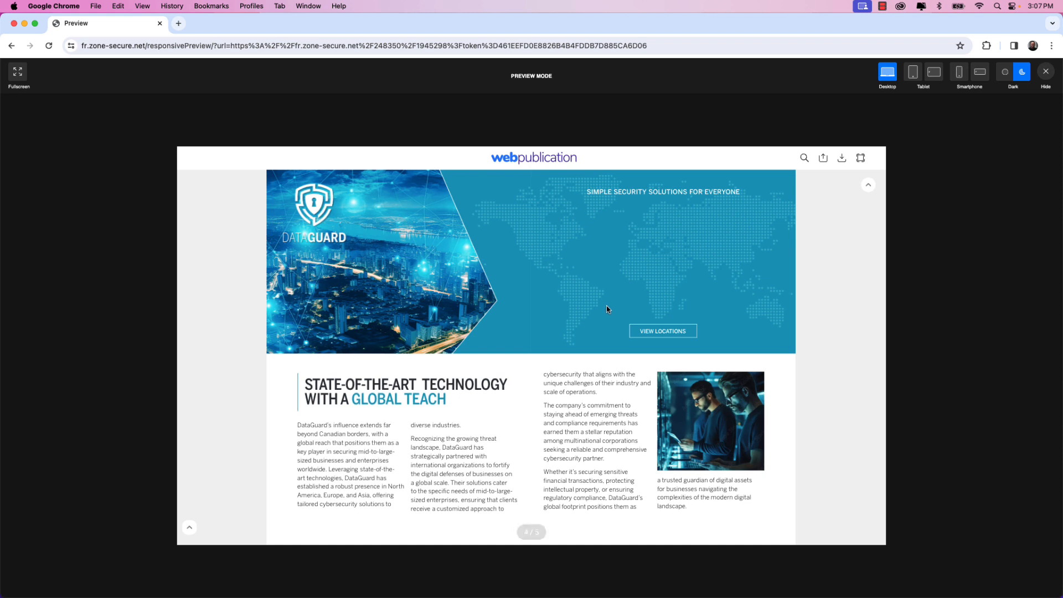
click(662, 332)
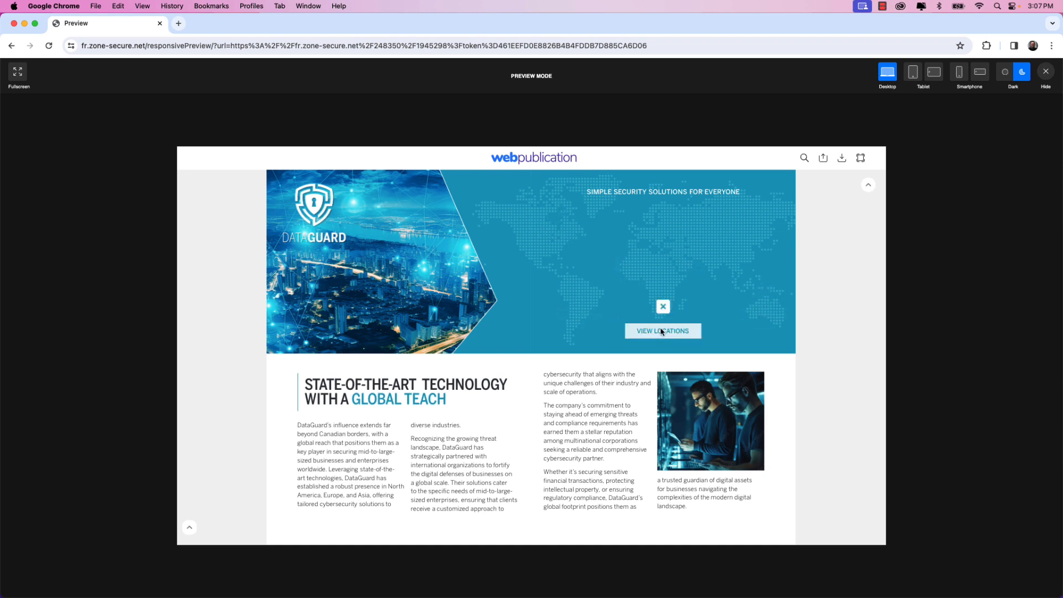
mouse_move(662, 332)
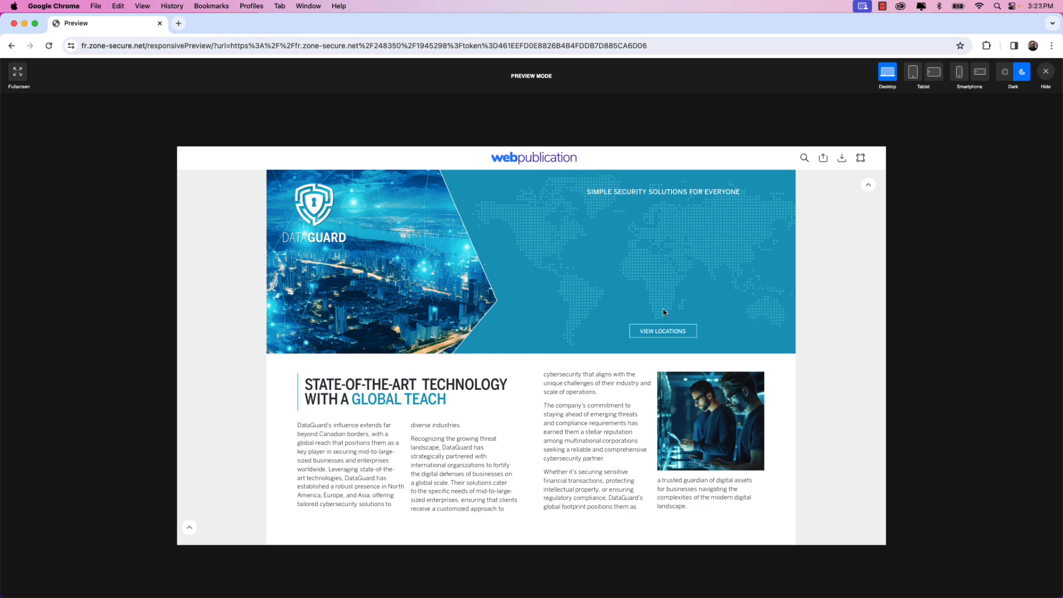
scroll(663, 313, up, 5)
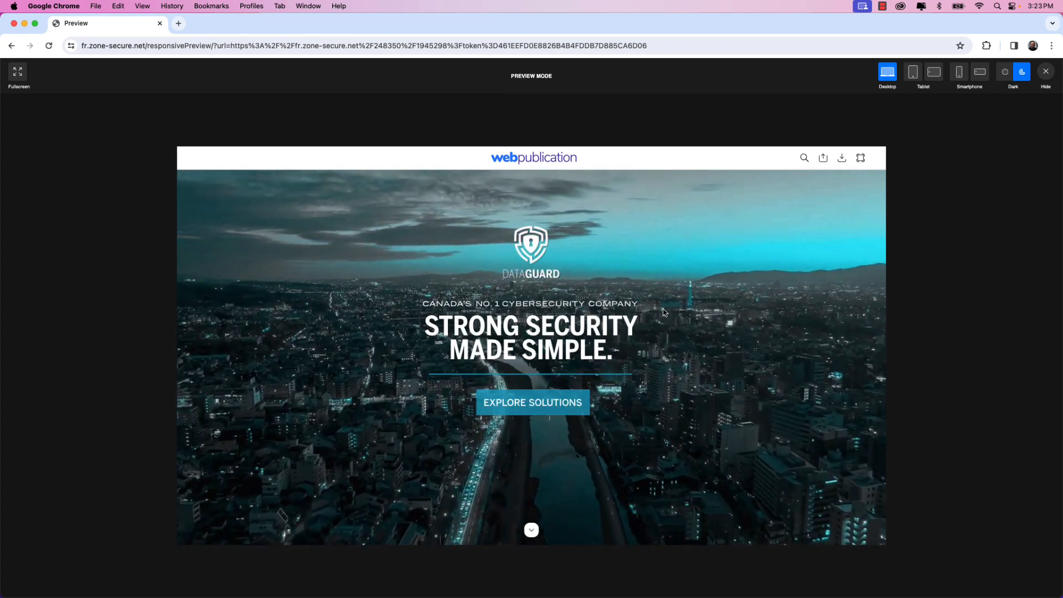
- Preview the publication in portrait tablet format and move from the cover to the strong protection page
click(912, 80)
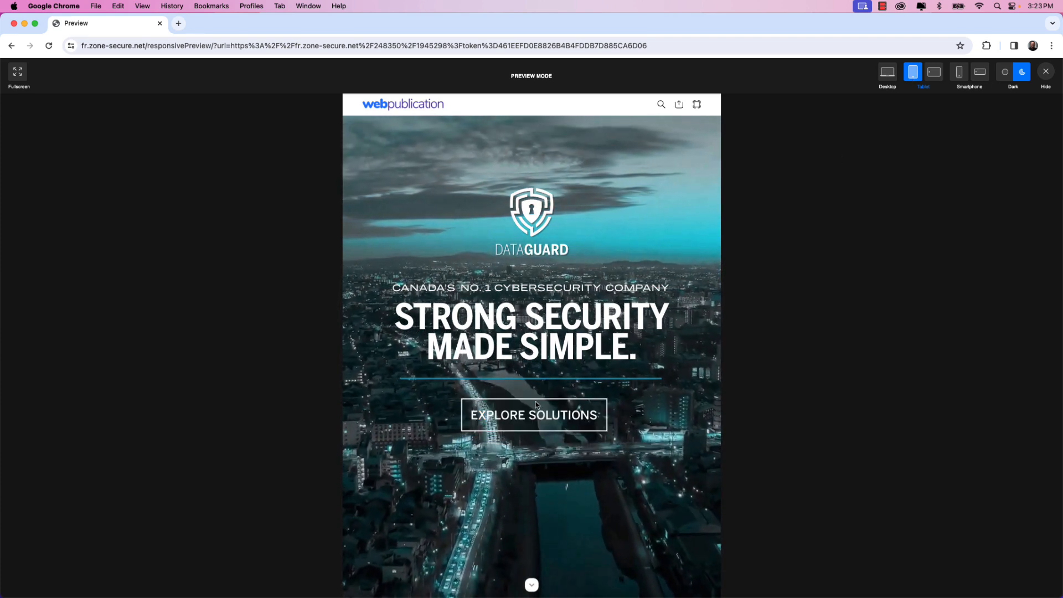
scroll(551, 413, down, 5)
scroll(550, 413, down, 5)
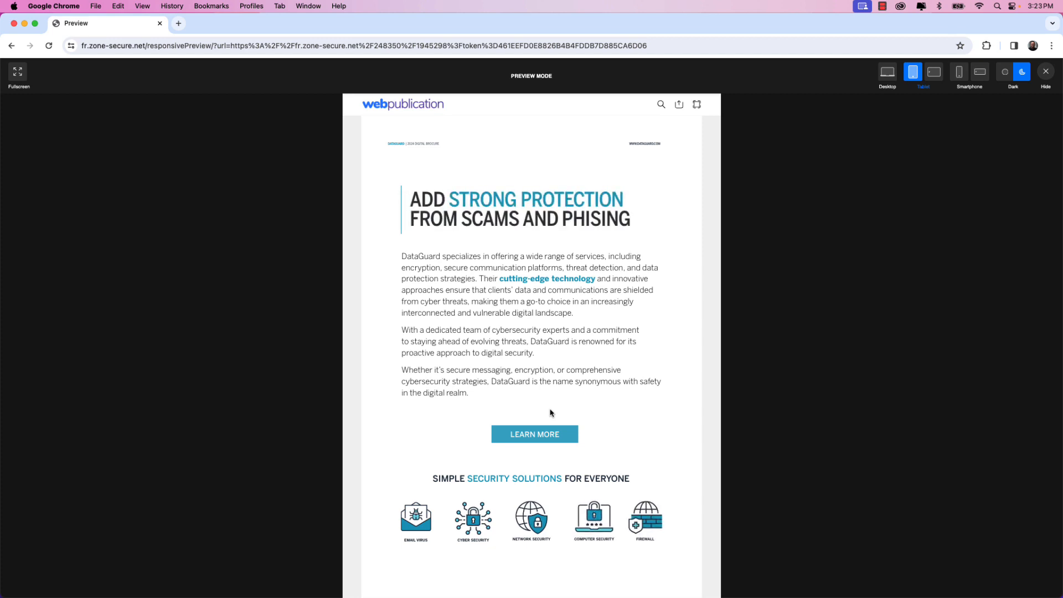
- Continue the portrait tablet preview to the quote page with the bearded man and return to the cover
scroll(550, 413, down, 5)
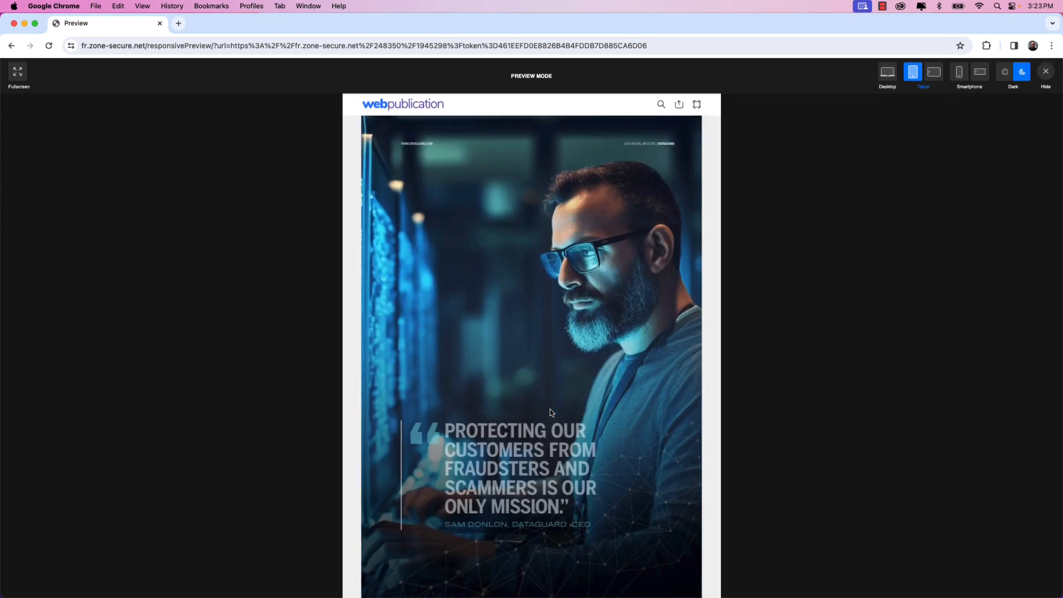
scroll(551, 413, up, 5)
scroll(550, 413, up, 5)
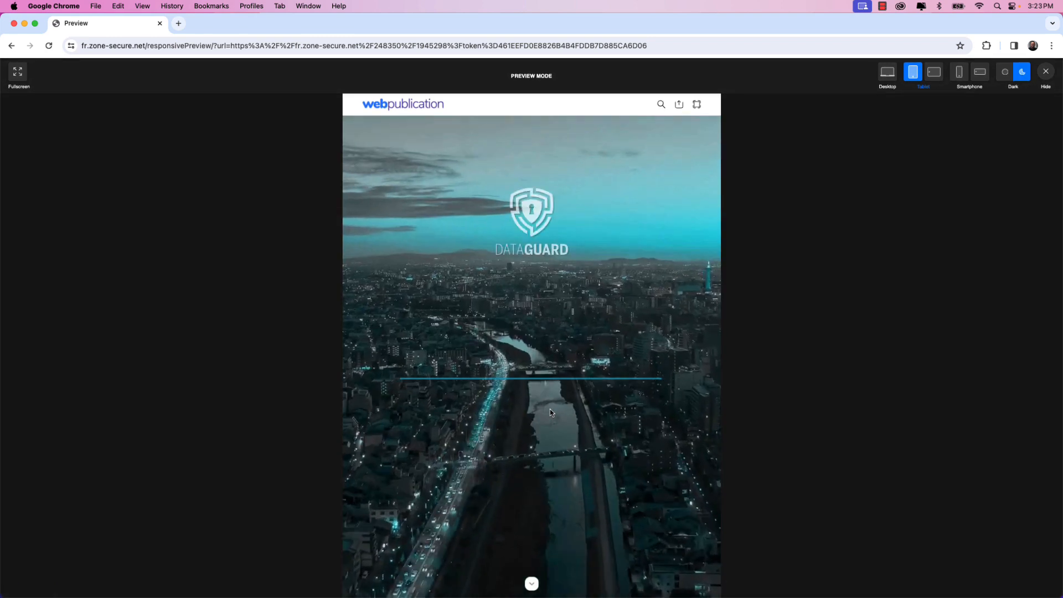
- Preview the publication in portrait smartphone format and move from the cover to the quote page
click(959, 72)
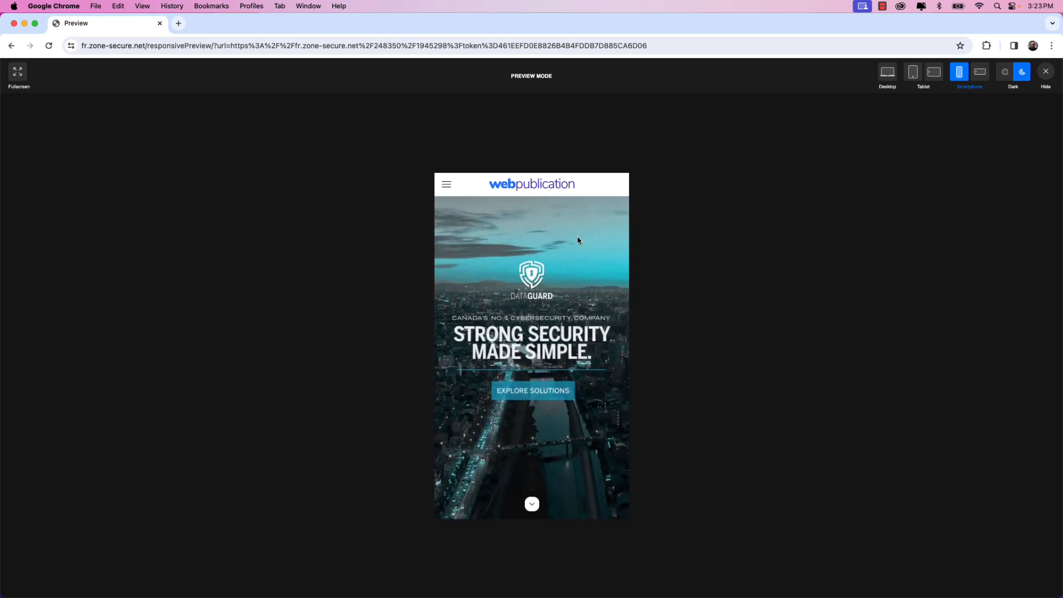
scroll(577, 240, down, 5)
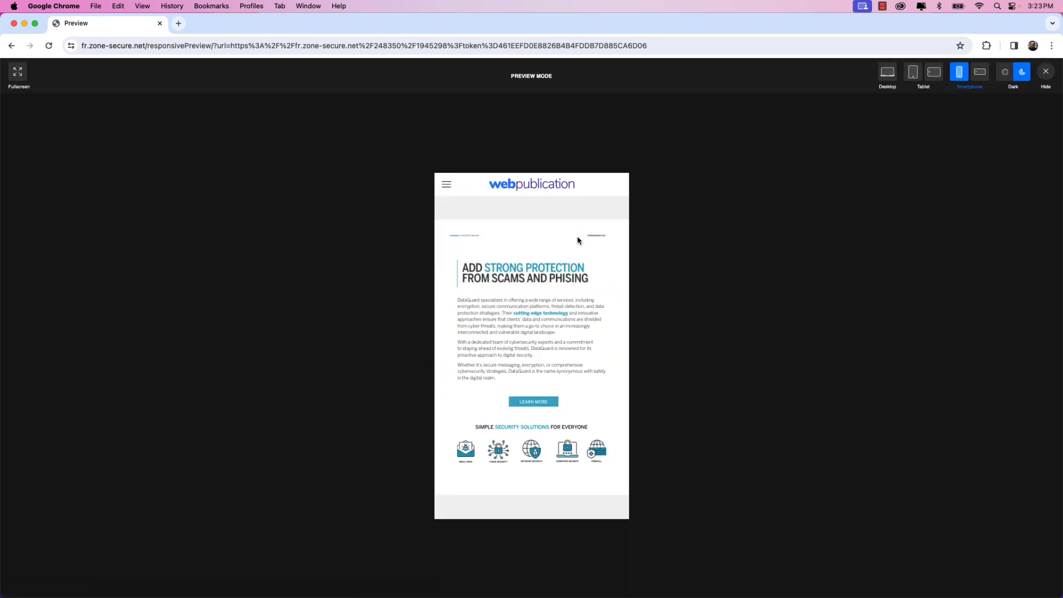
scroll(578, 240, down, 5)
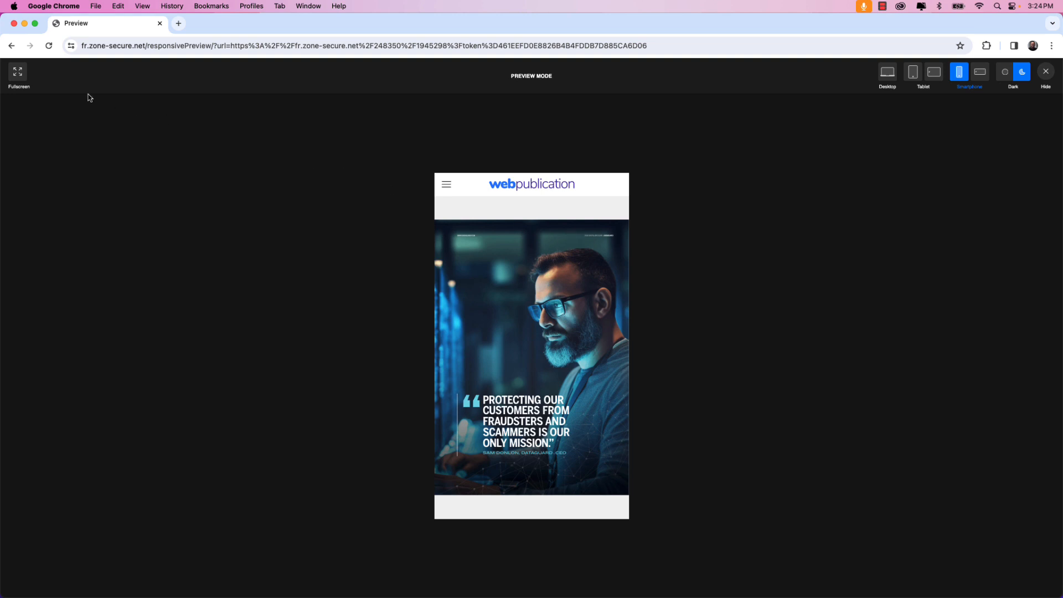
- Show the preview in fullscreen and test the cover's EXPLORE SOLUTIONS button
click(18, 72)
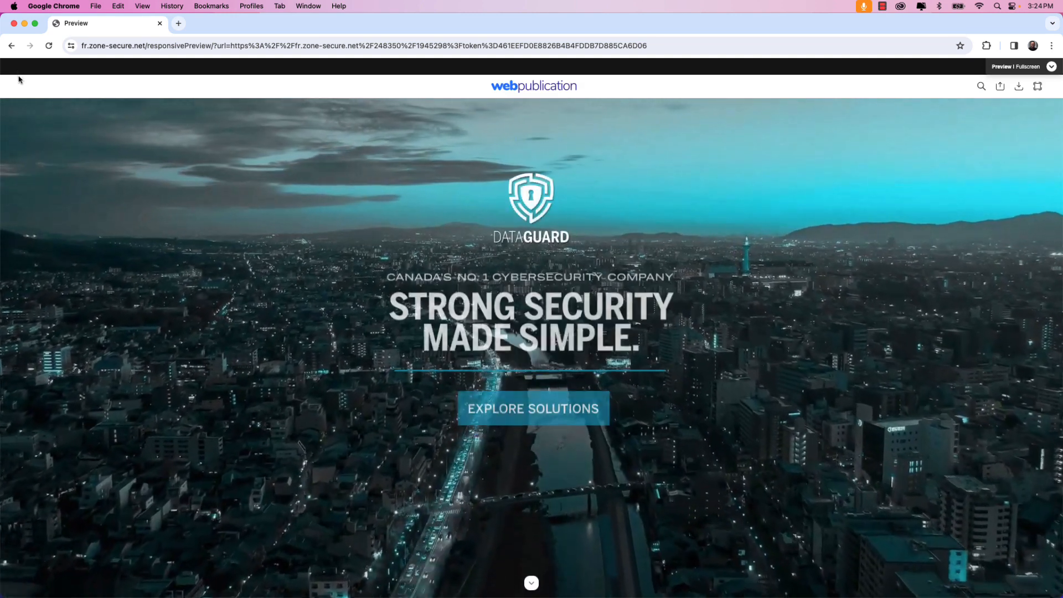
click(489, 405)
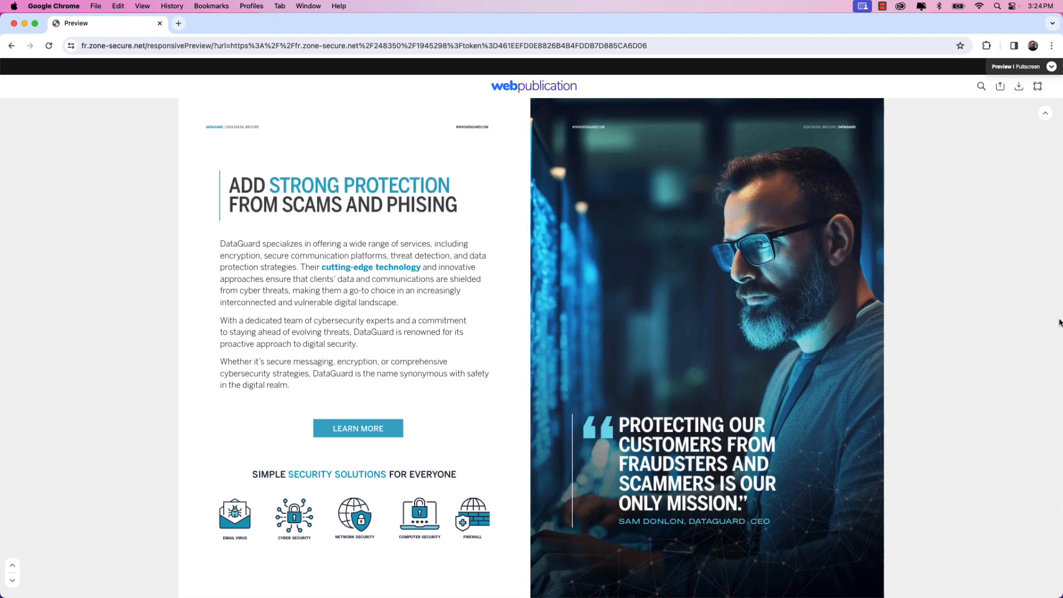
- Narrow the browser window to a single-page width and page through the publication to the State-of-the-Art Technology page
drag(1061, 327, 500, 322)
drag(478, 320, 398, 318)
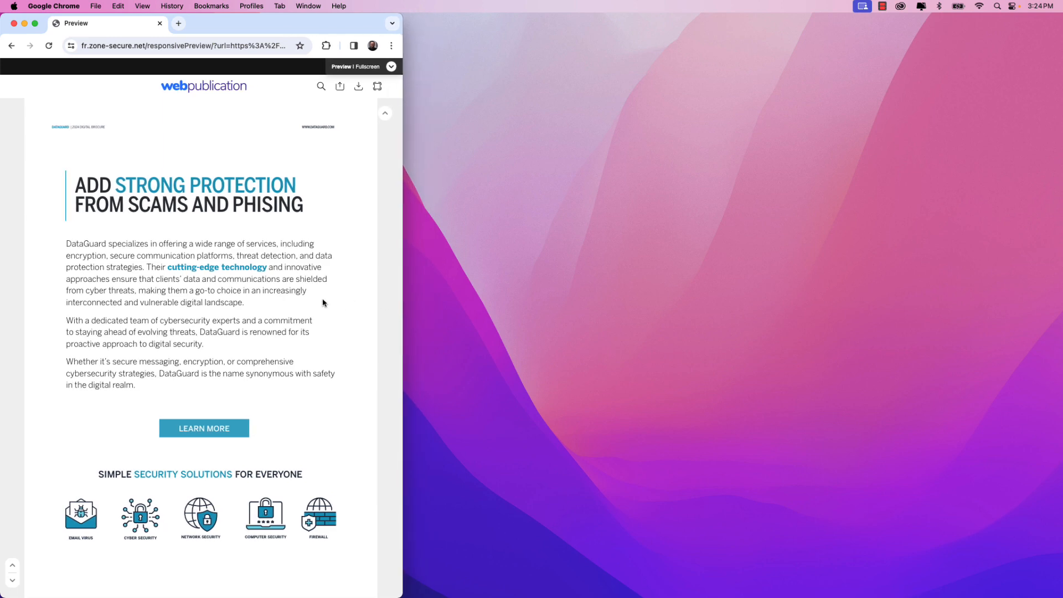
scroll(324, 303, down, 3)
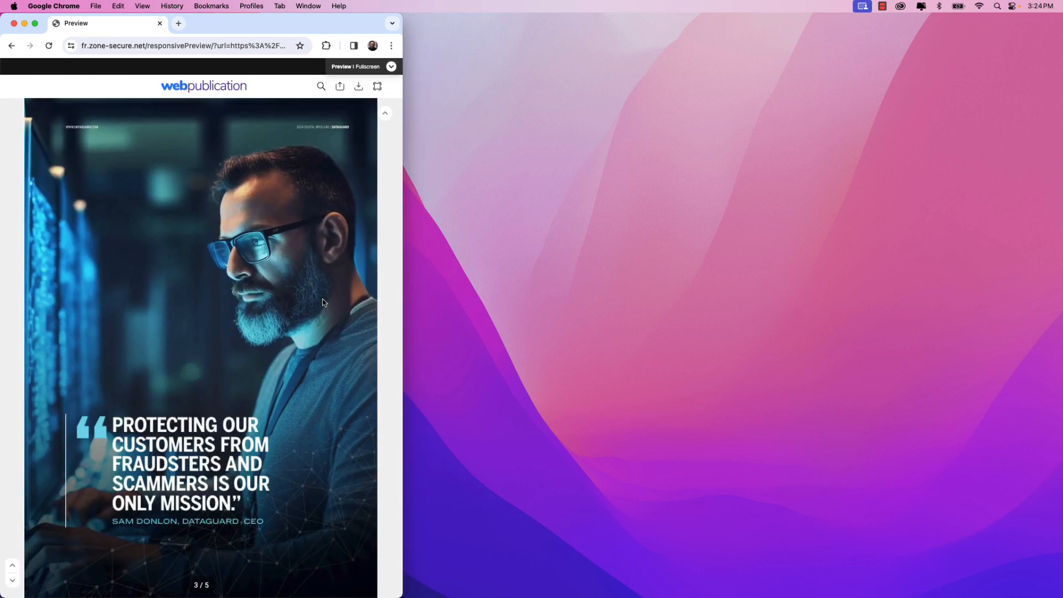
scroll(324, 303, down, 3)
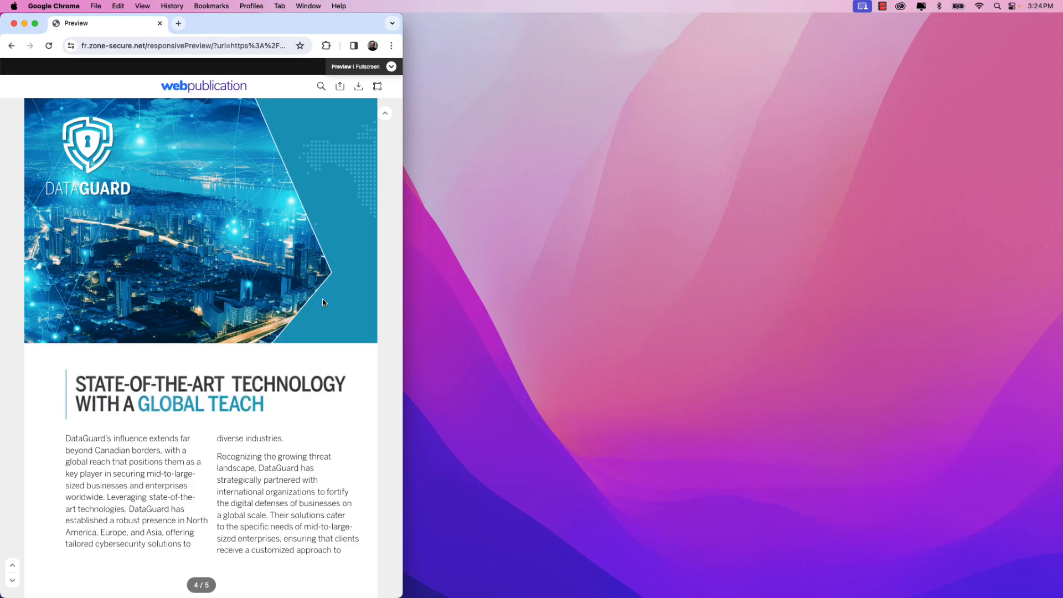